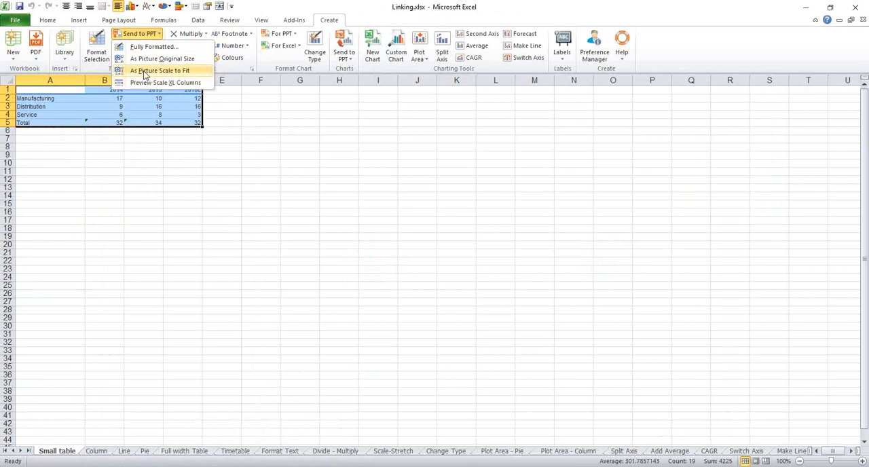
- Send the Small table range to PowerPoint as a picture scaled to fit, and select the picture on the Update All slide
{"action": "left_click", "coordinate": [144, 71]}
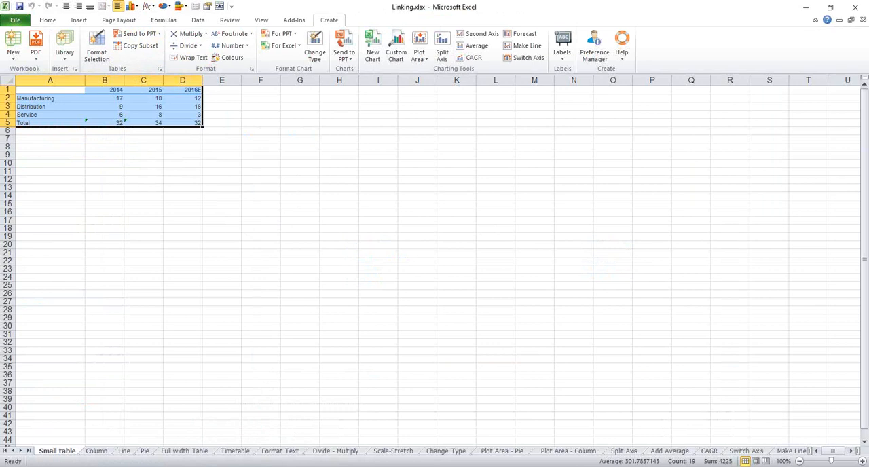
{"action": "left_click", "coordinate": [325, 432]}
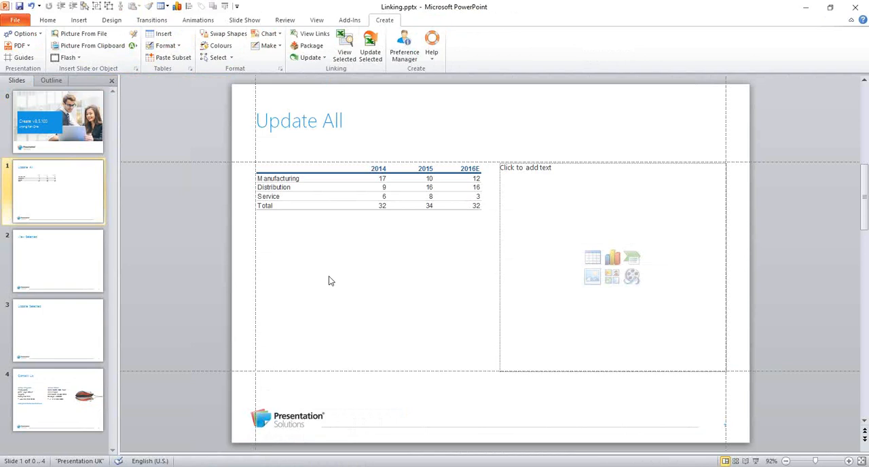
{"action": "left_click", "coordinate": [327, 201]}
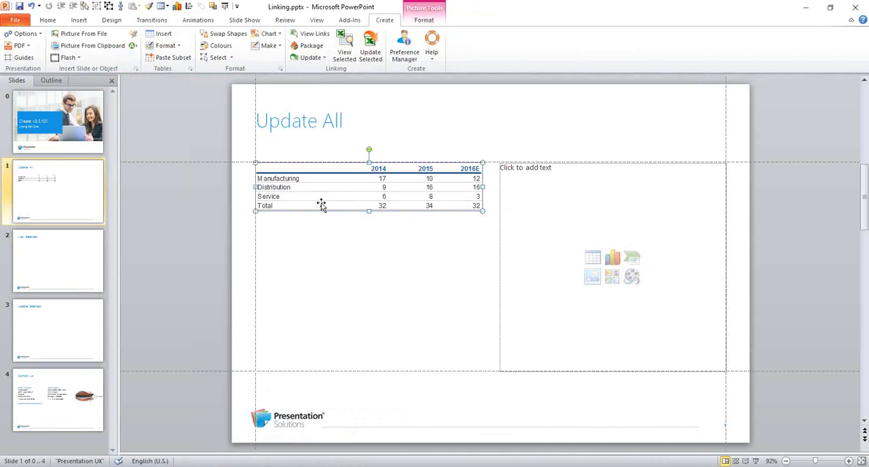
- Send the Column sheet's table from Linking.xlsx to the empty right placeholder on slide 1, fully formatted as Numeric - alternating shaded row
{"action": "left_click", "coordinate": [517, 168]}
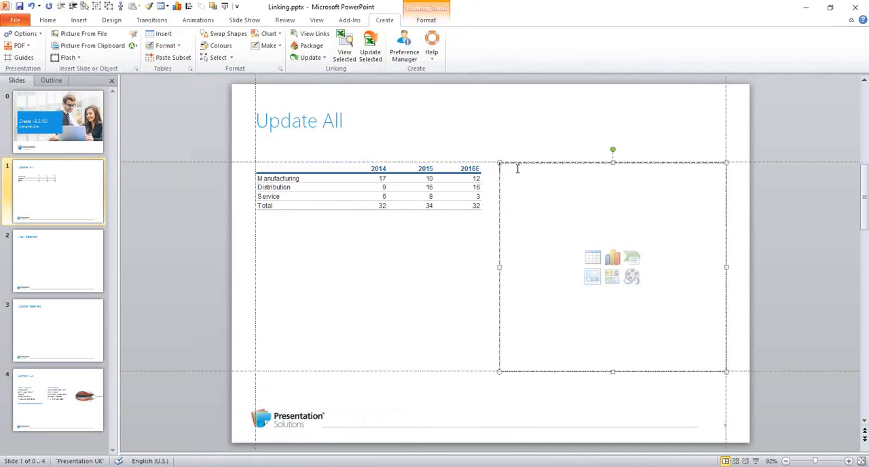
{"action": "mouse_move", "coordinate": [253, 466]}
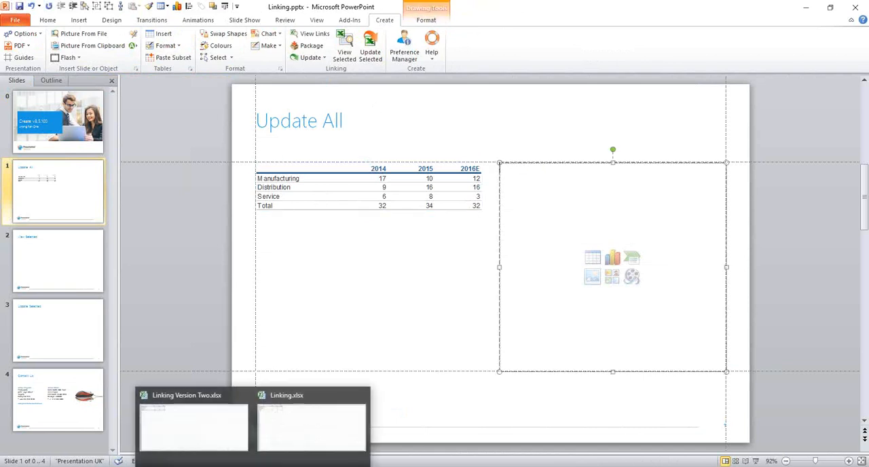
{"action": "left_click", "coordinate": [290, 443]}
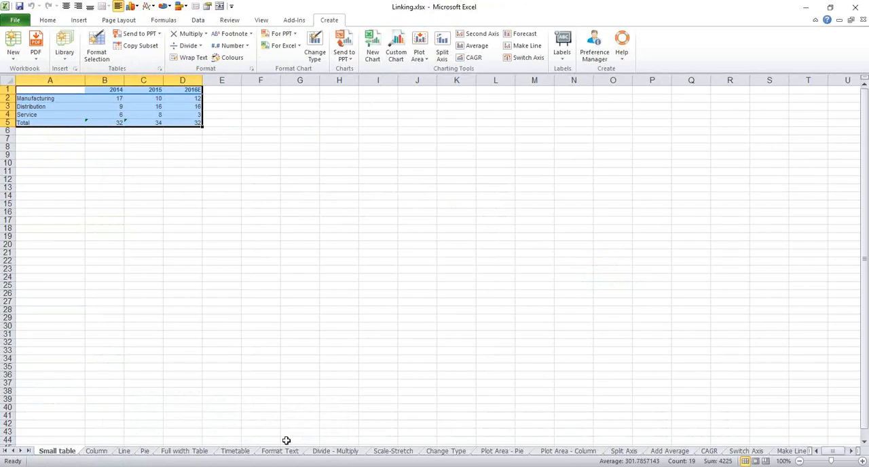
{"action": "left_click", "coordinate": [101, 452]}
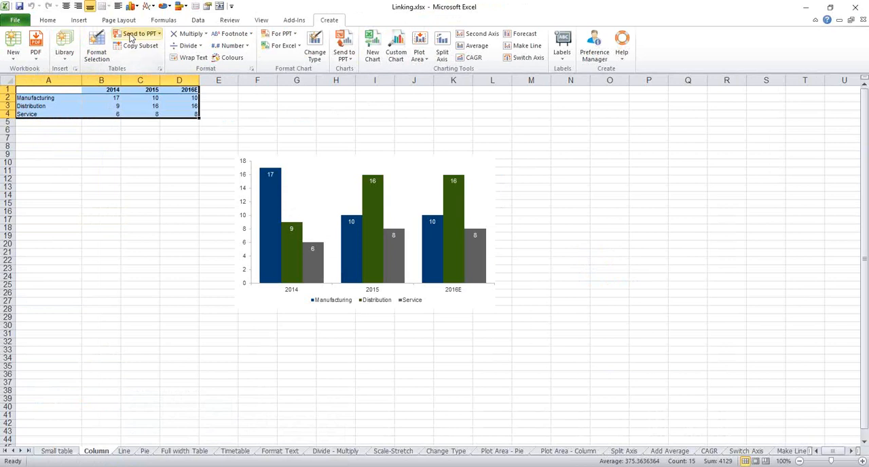
{"action": "left_click", "coordinate": [131, 37]}
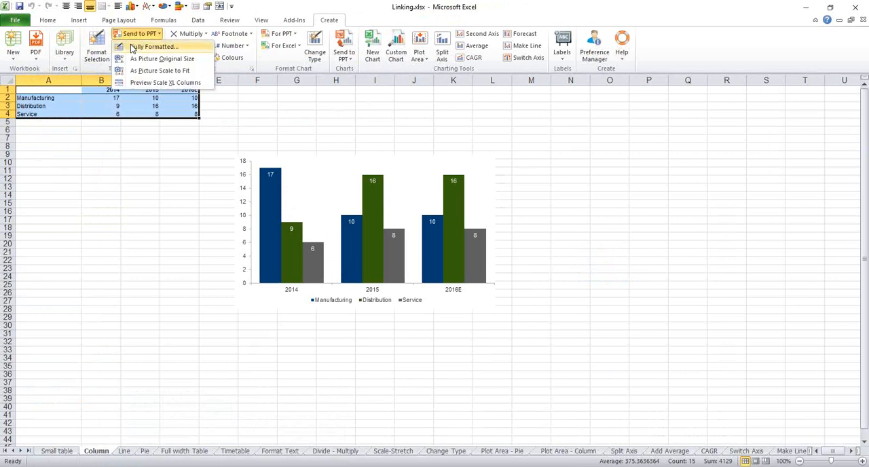
{"action": "left_click", "coordinate": [132, 46]}
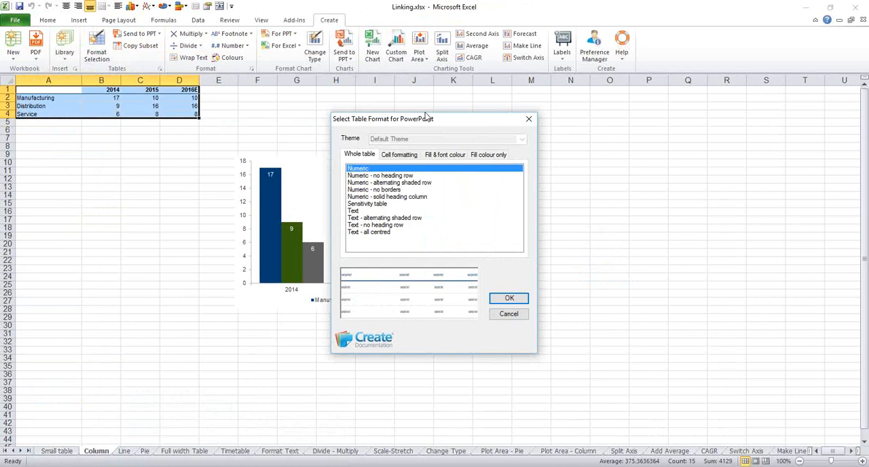
{"action": "left_click", "coordinate": [387, 182]}
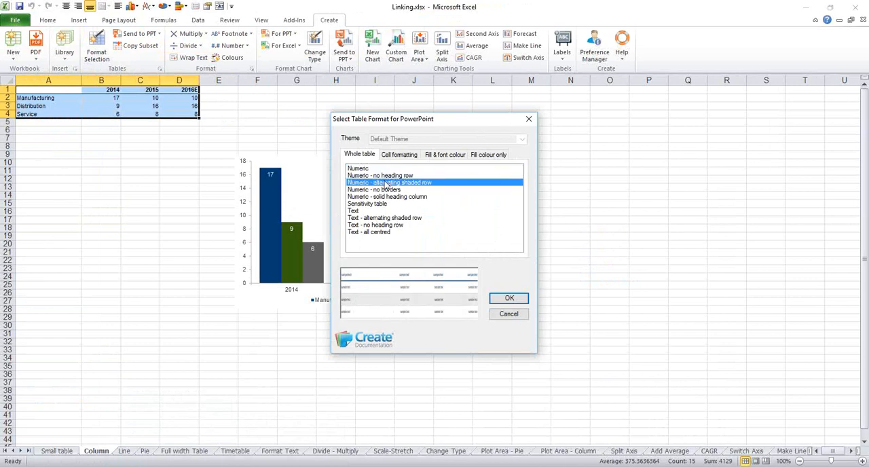
{"action": "left_click", "coordinate": [509, 299]}
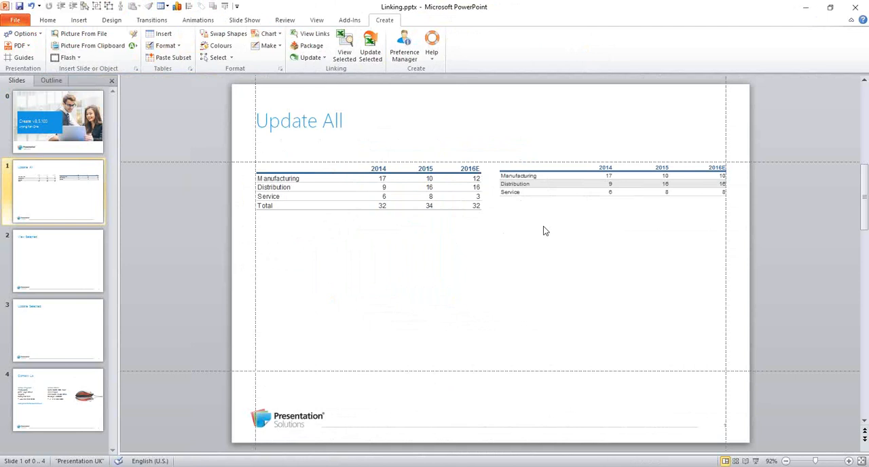
- Reformat the whole right-hand table on the Update All slide with the Numeric format
{"action": "left_click", "coordinate": [536, 199]}
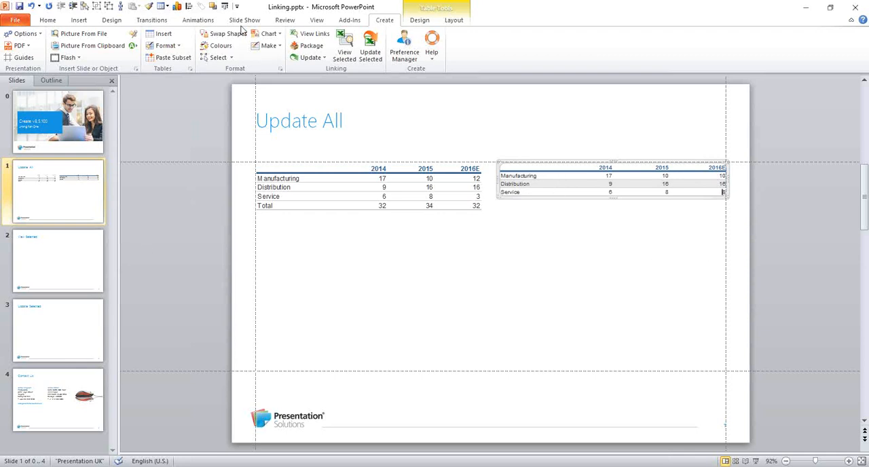
{"action": "left_click", "coordinate": [169, 48]}
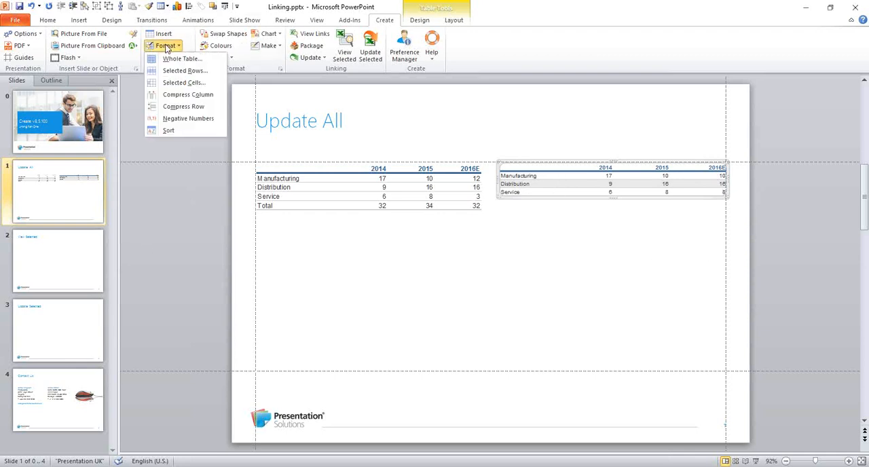
{"action": "left_click", "coordinate": [167, 61]}
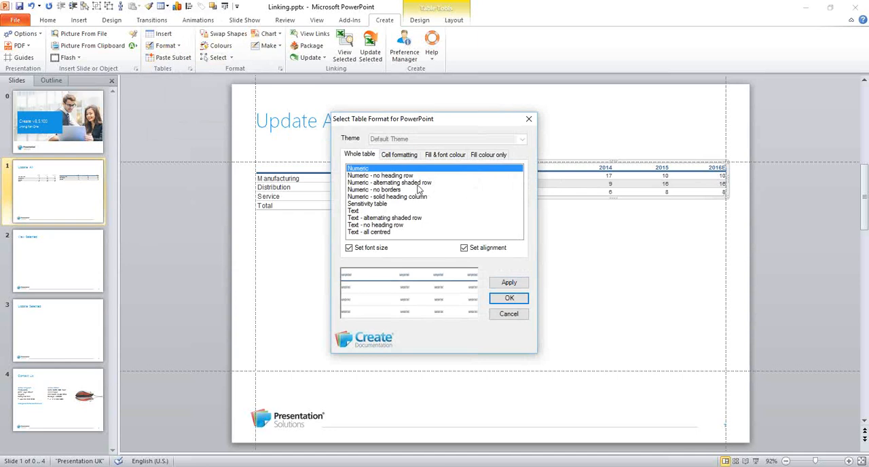
{"action": "left_click", "coordinate": [508, 299]}
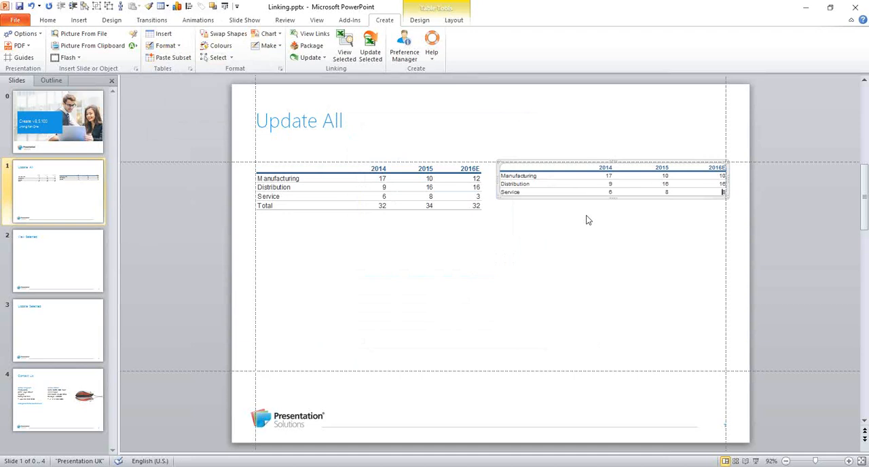
{"action": "left_click", "coordinate": [561, 242]}
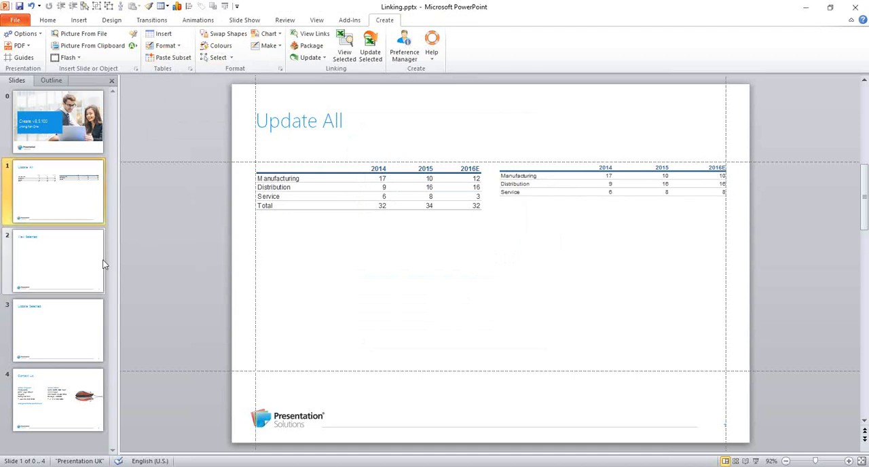
- Target slide 2's left placeholder, and format the Full width Table range in Linking Version Two.xlsx as Text - alternating shaded row
{"action": "left_click", "coordinate": [55, 246]}
{"action": "left_click", "coordinate": [263, 169]}
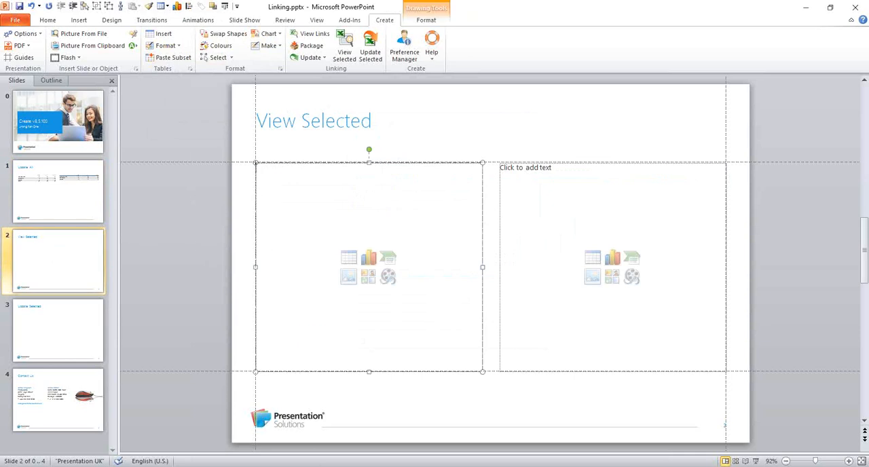
{"action": "left_click", "coordinate": [227, 435]}
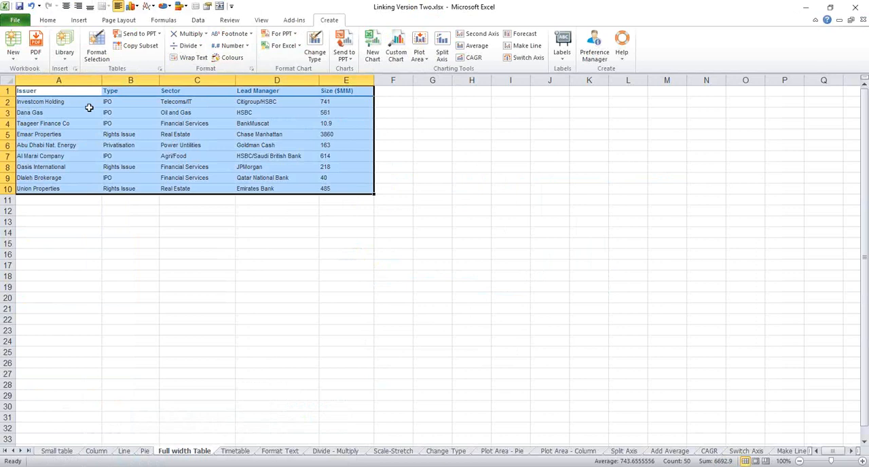
{"action": "left_click", "coordinate": [97, 51]}
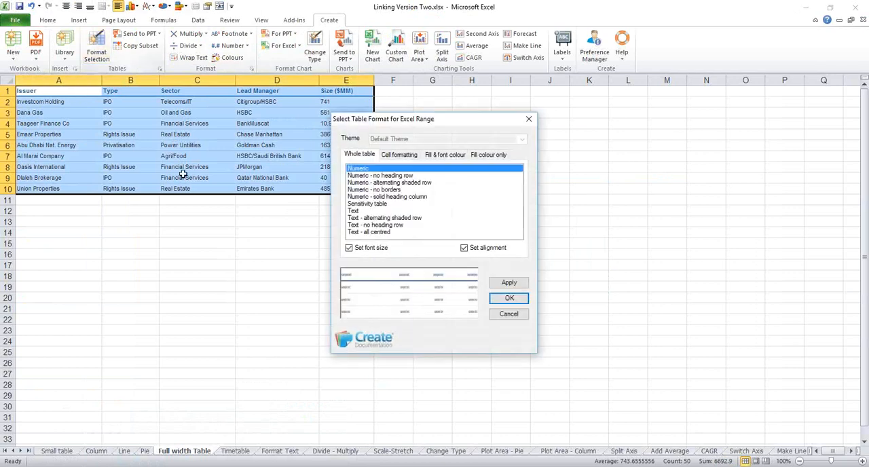
{"action": "left_click", "coordinate": [402, 183]}
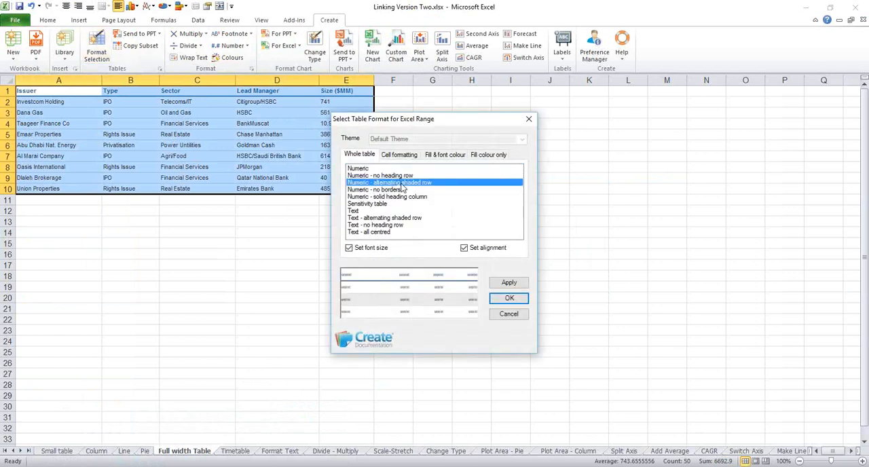
{"action": "left_click", "coordinate": [377, 218]}
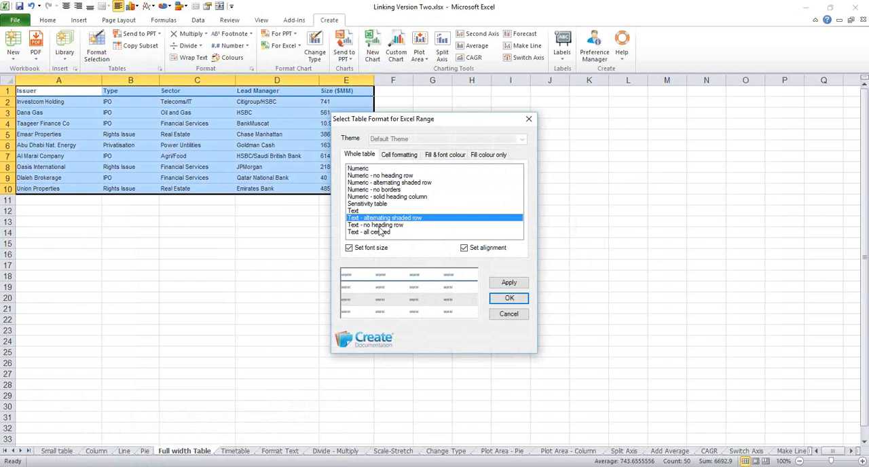
{"action": "left_click", "coordinate": [508, 300]}
{"action": "left_click", "coordinate": [229, 256]}
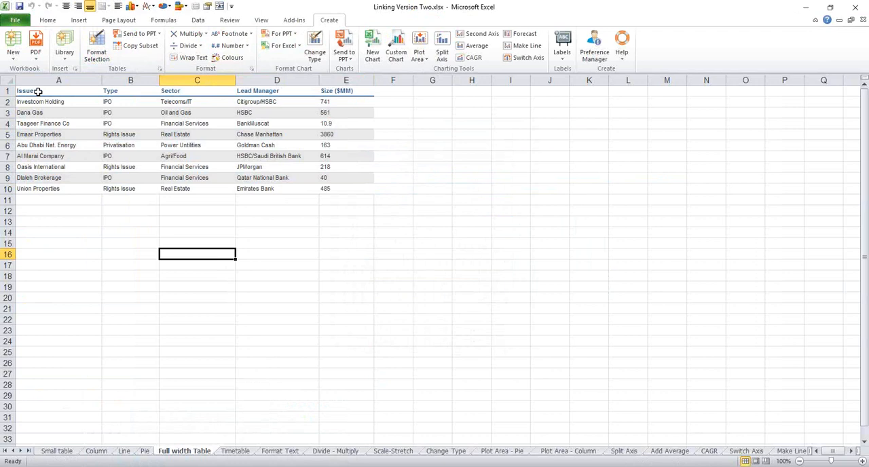
- Scale the Excel columns of A1:E10 to preview how the table fits the PowerPoint placeholder
{"action": "left_click_drag", "start_coordinate": [39, 92], "coordinate": [329, 189]}
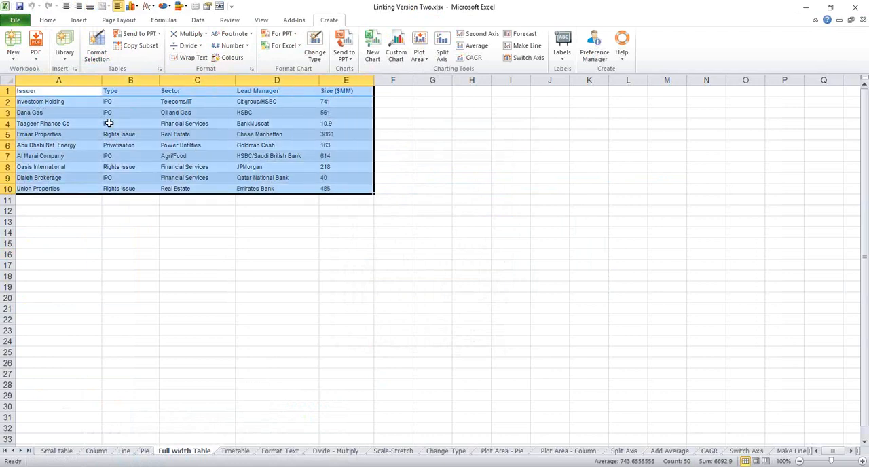
{"action": "left_click", "coordinate": [135, 34]}
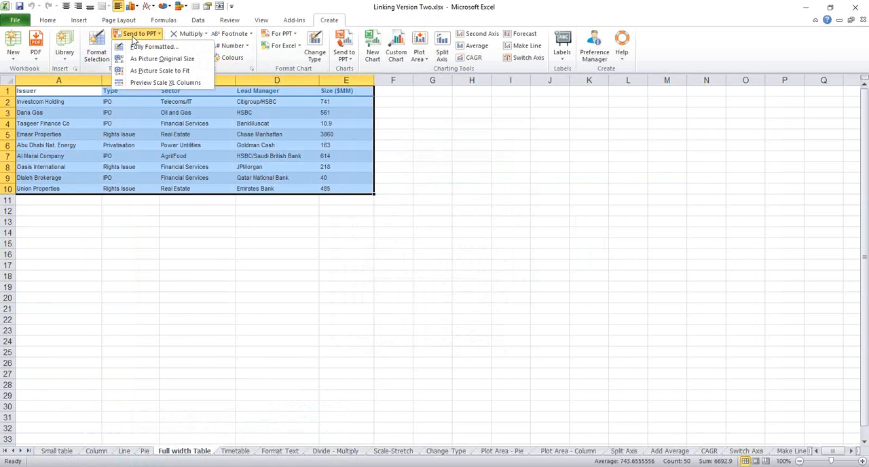
{"action": "left_click", "coordinate": [134, 82]}
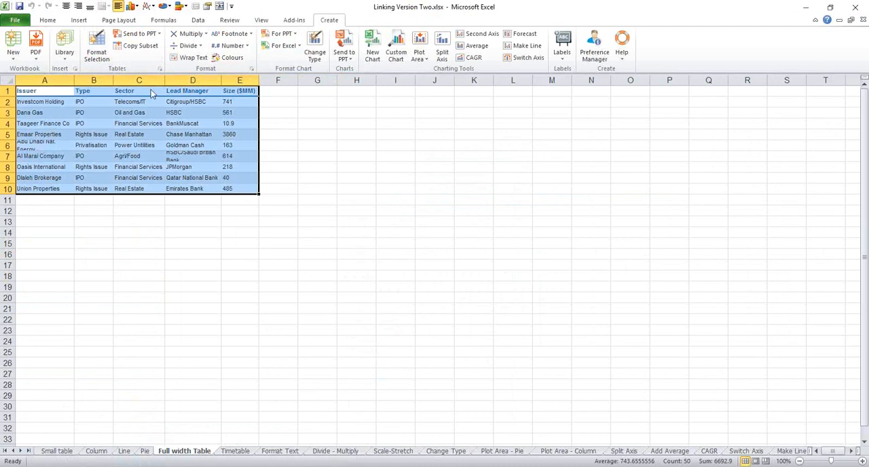
- Toggle text wrapping off and back on for the table, and increase the heights of rows 6 and 7 to fit the wrapped text
{"action": "left_click", "coordinate": [198, 58]}
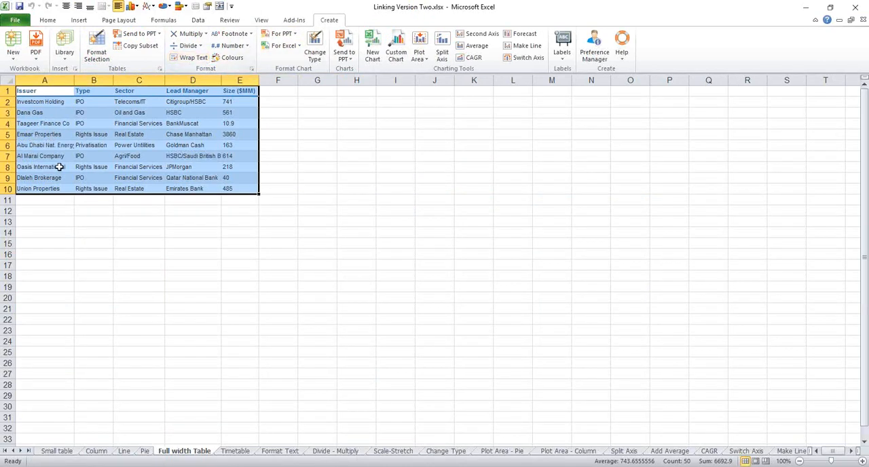
{"action": "left_click", "coordinate": [186, 59]}
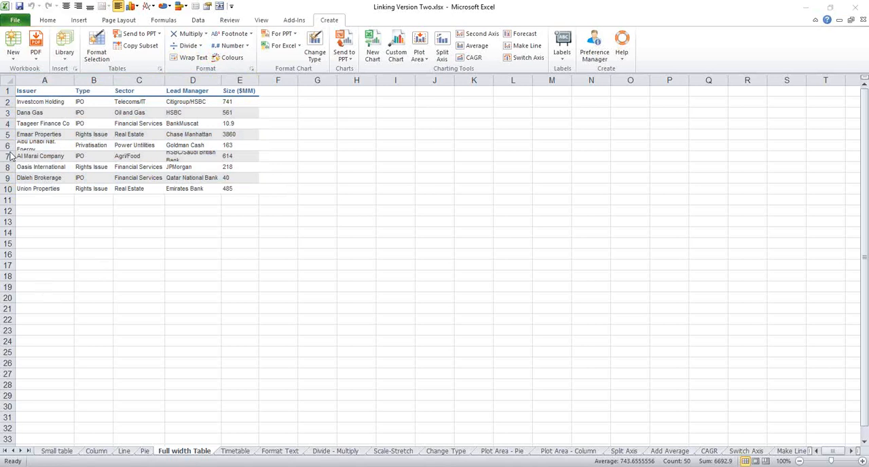
{"action": "left_click_drag", "start_coordinate": [9, 151], "coordinate": [9, 160]}
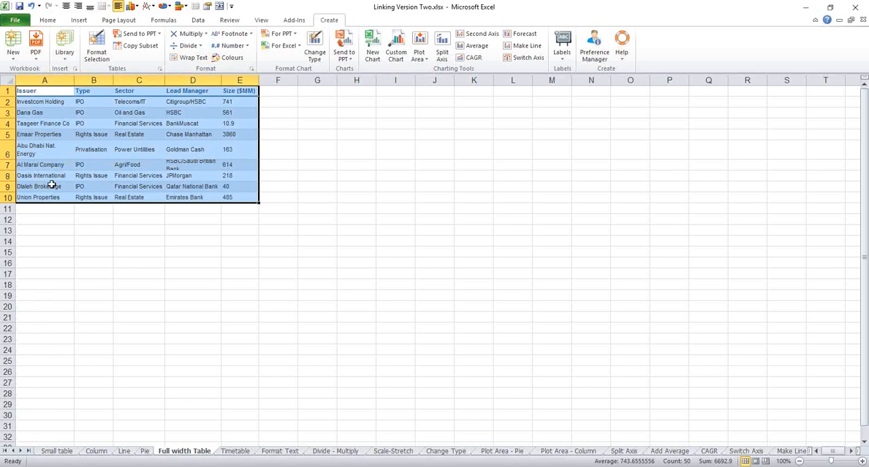
{"action": "left_click_drag", "start_coordinate": [9, 169], "coordinate": [9, 181]}
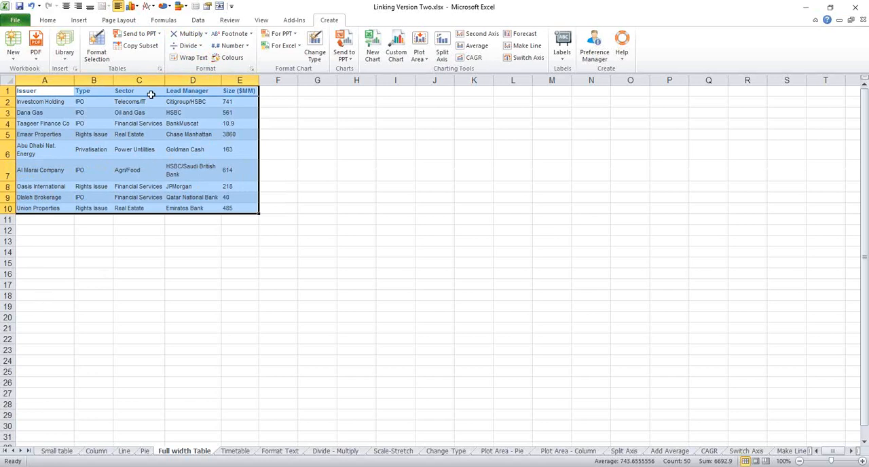
- Send the Full width Table range to PowerPoint as a picture at original size, and select the picture on the View Selected slide
{"action": "left_click", "coordinate": [150, 37]}
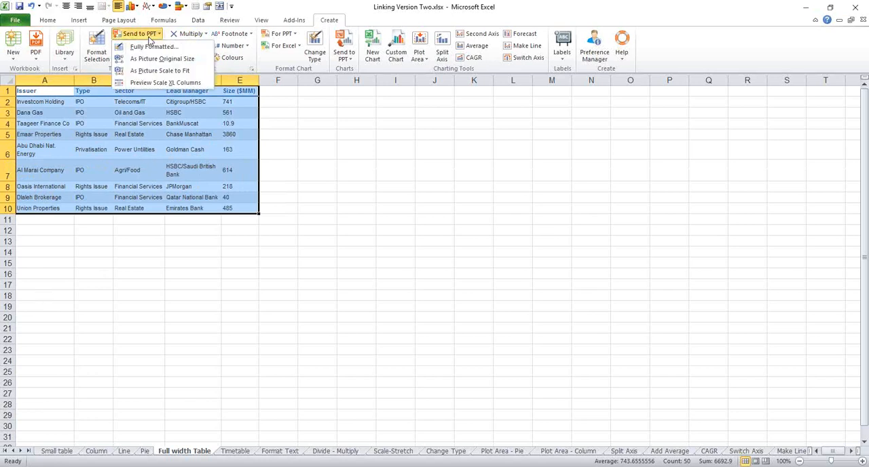
{"action": "left_click", "coordinate": [150, 59]}
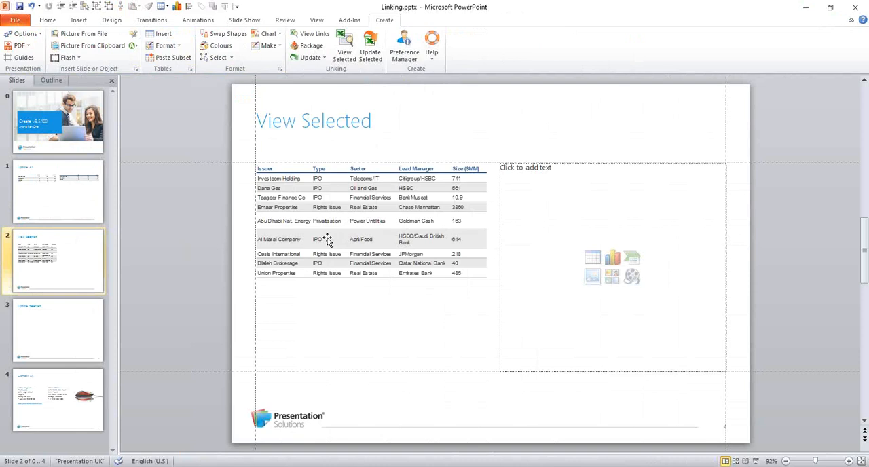
{"action": "left_click", "coordinate": [326, 239]}
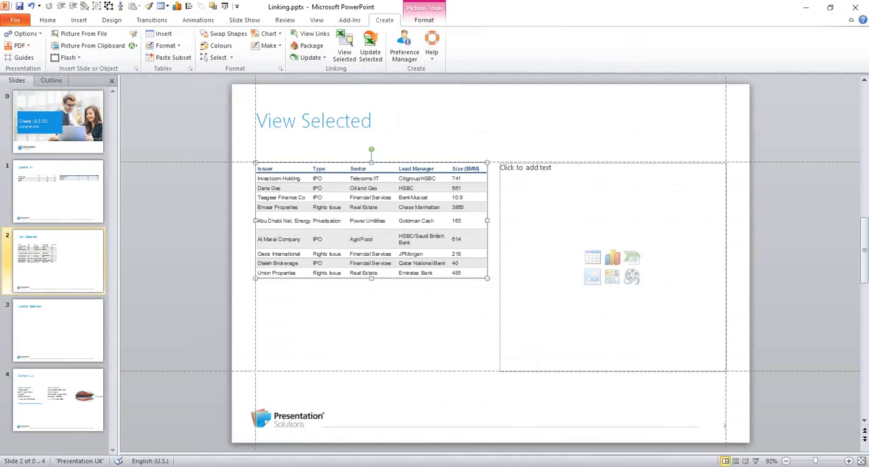
- Send the chart on the Column sheet of Linking.xlsx to slide 2's empty placeholder as a picture, resized only
{"action": "left_click", "coordinate": [517, 176]}
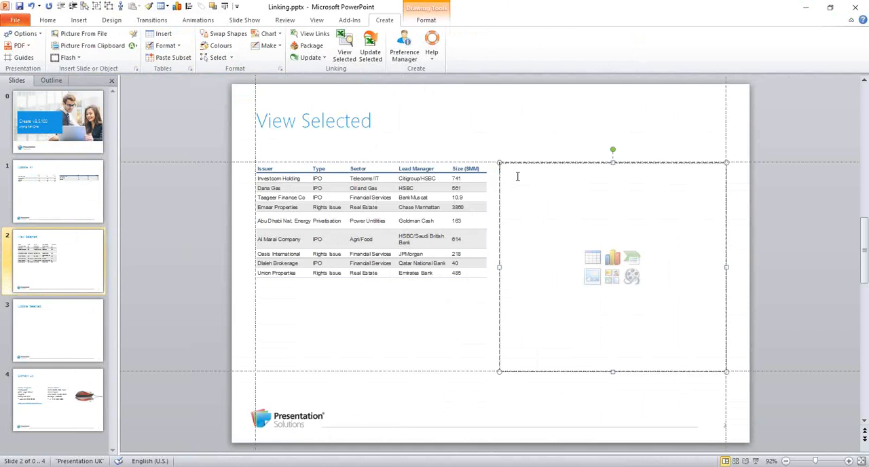
{"action": "mouse_move", "coordinate": [331, 466]}
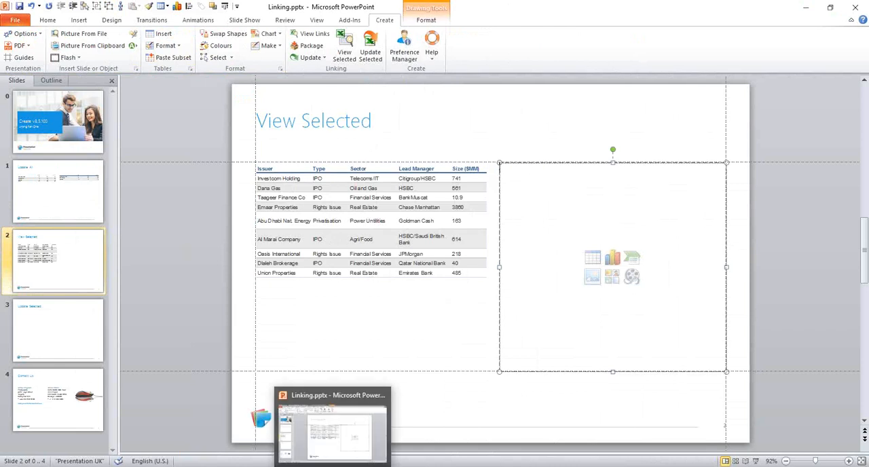
{"action": "mouse_move", "coordinate": [252, 466]}
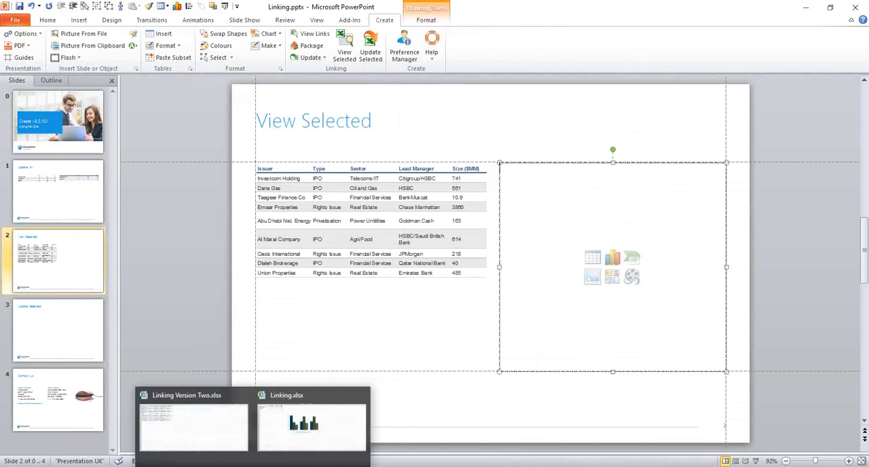
{"action": "left_click", "coordinate": [295, 450]}
{"action": "left_click", "coordinate": [307, 161]}
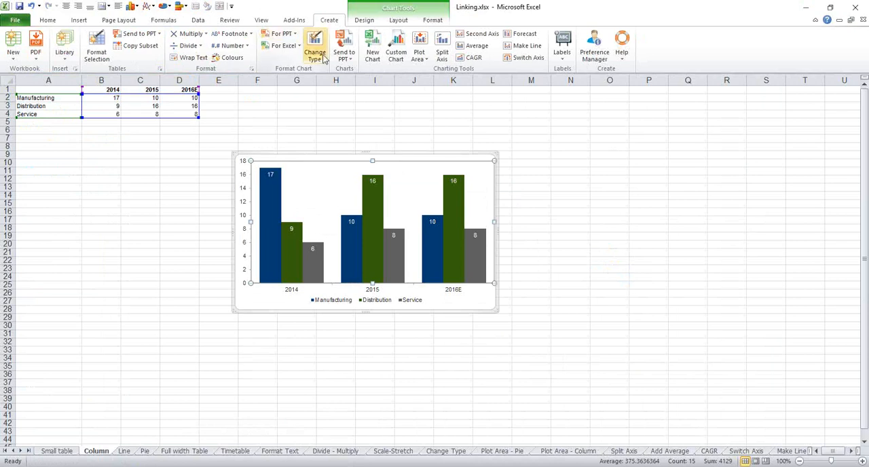
{"action": "left_click", "coordinate": [344, 54]}
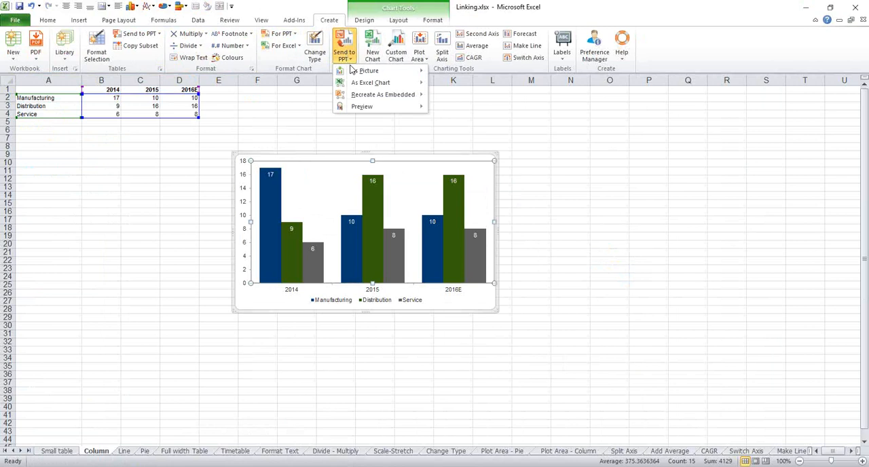
{"action": "mouse_move", "coordinate": [353, 72]}
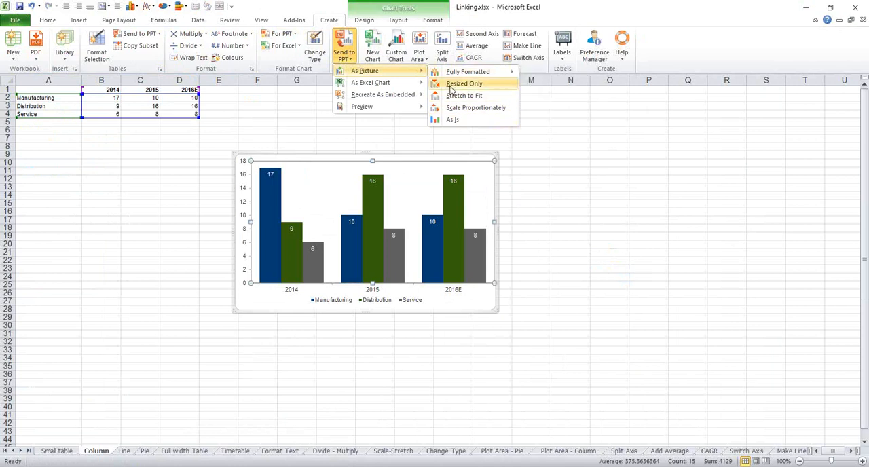
{"action": "mouse_move", "coordinate": [451, 77]}
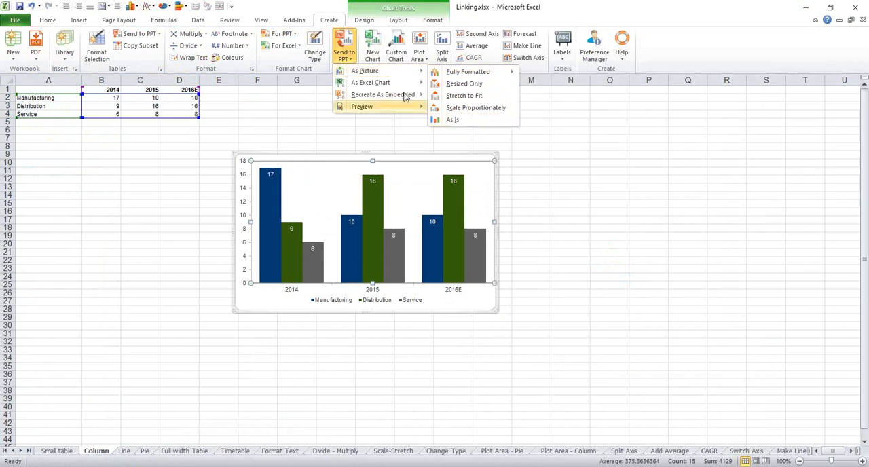
{"action": "mouse_move", "coordinate": [380, 83]}
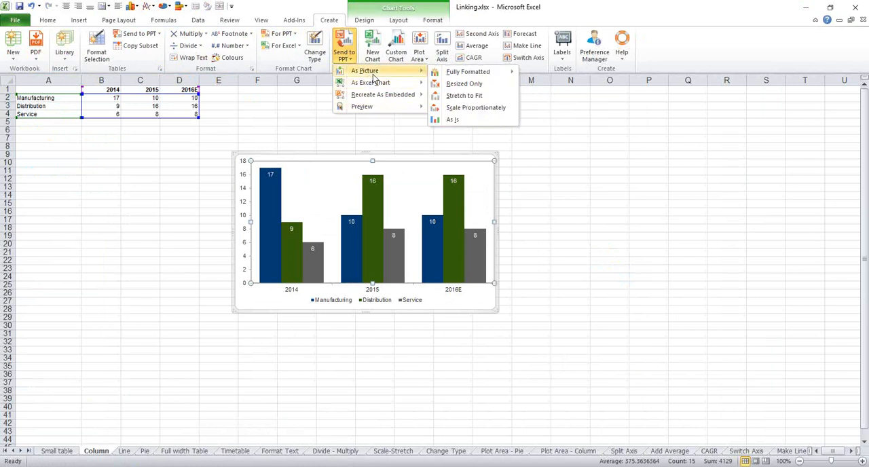
{"action": "left_click", "coordinate": [449, 83]}
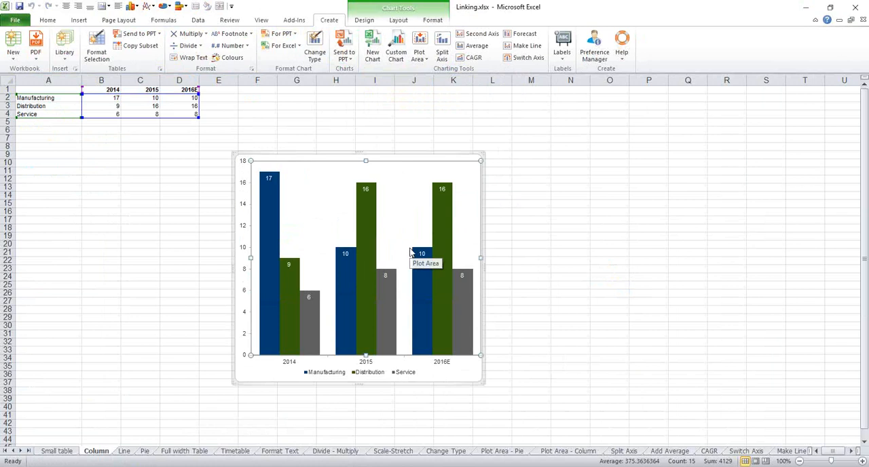
{"action": "key", "text": "alt+Tab"}
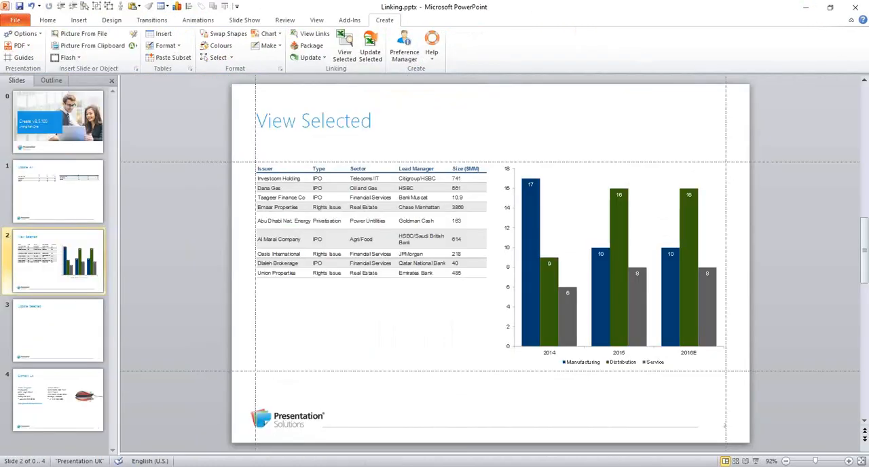
{"action": "left_click", "coordinate": [572, 233]}
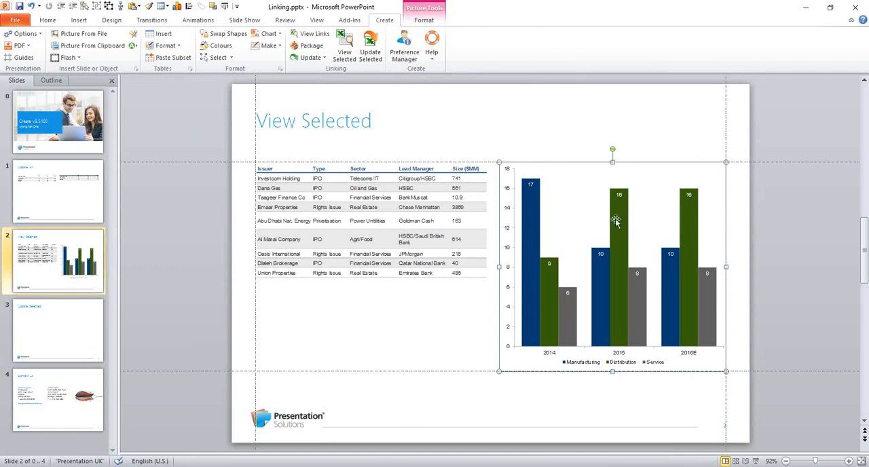
- Send the Line sheet's chart from Linking.xlsx to slide 3's left placeholder as a fully formatted Excel chart in Dark-Light
{"action": "left_click", "coordinate": [56, 334]}
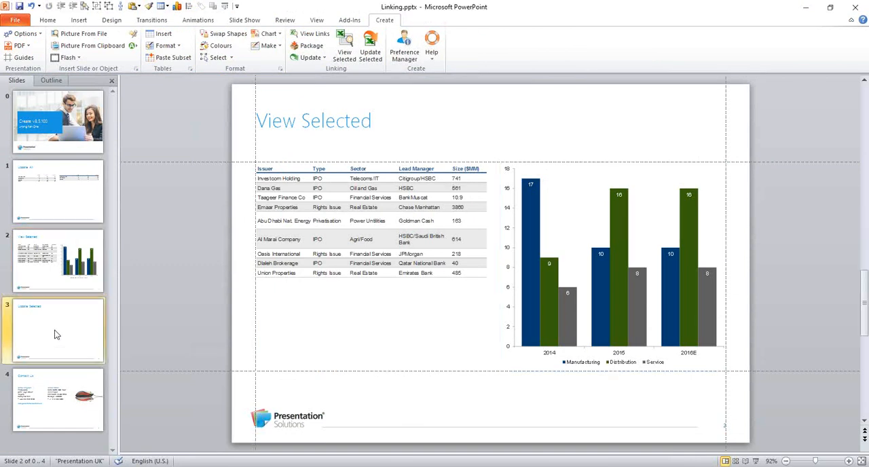
{"action": "left_click", "coordinate": [278, 175]}
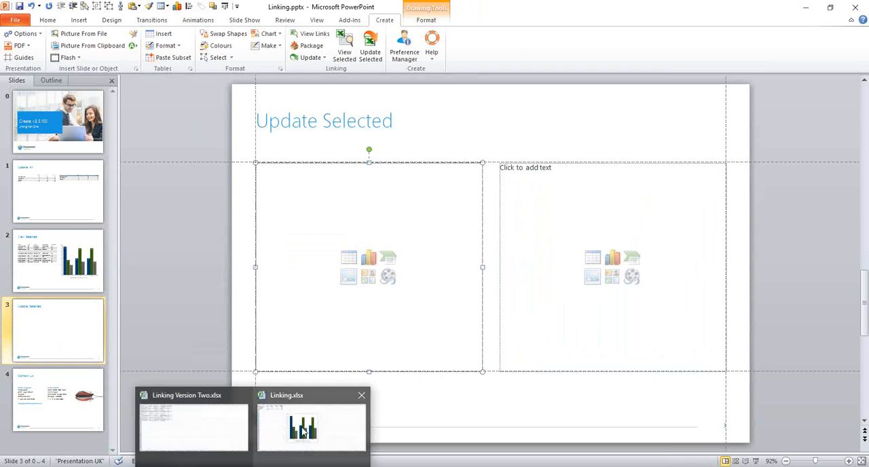
{"action": "left_click", "coordinate": [304, 431]}
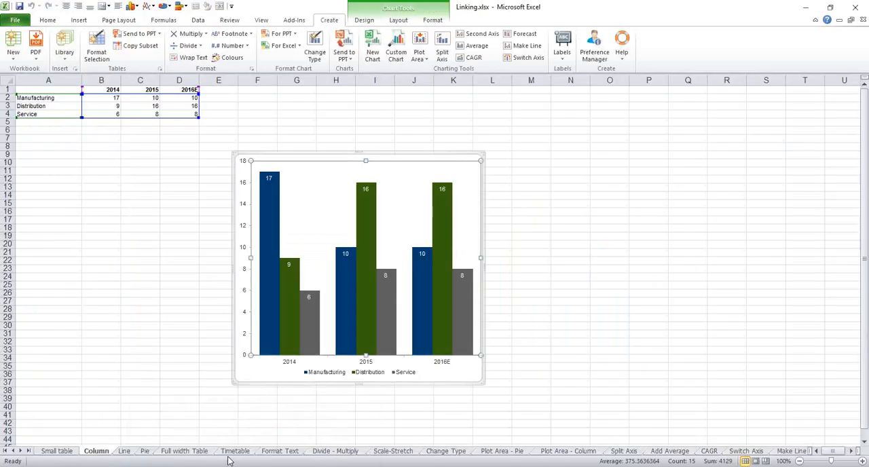
{"action": "left_click", "coordinate": [125, 451]}
{"action": "left_click", "coordinate": [298, 169]}
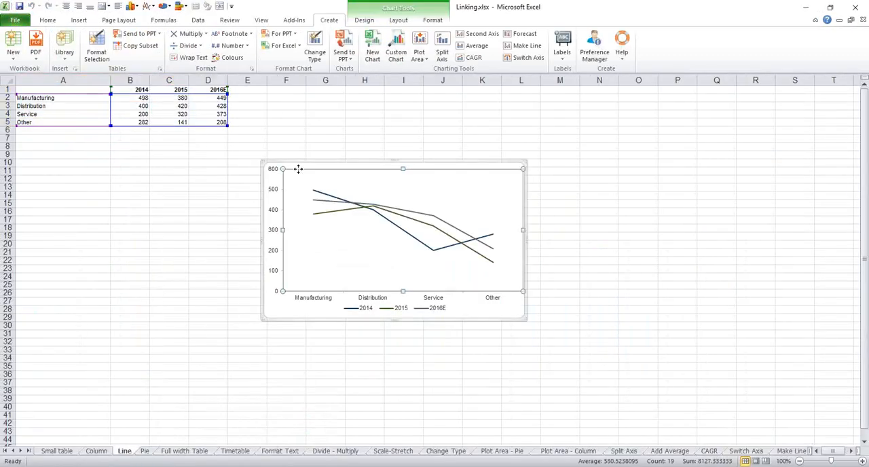
{"action": "mouse_move", "coordinate": [438, 231]}
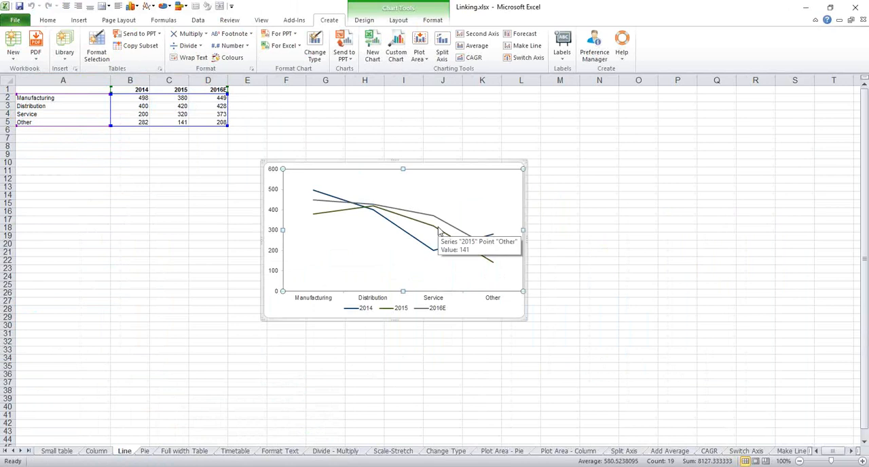
{"action": "left_click", "coordinate": [349, 62]}
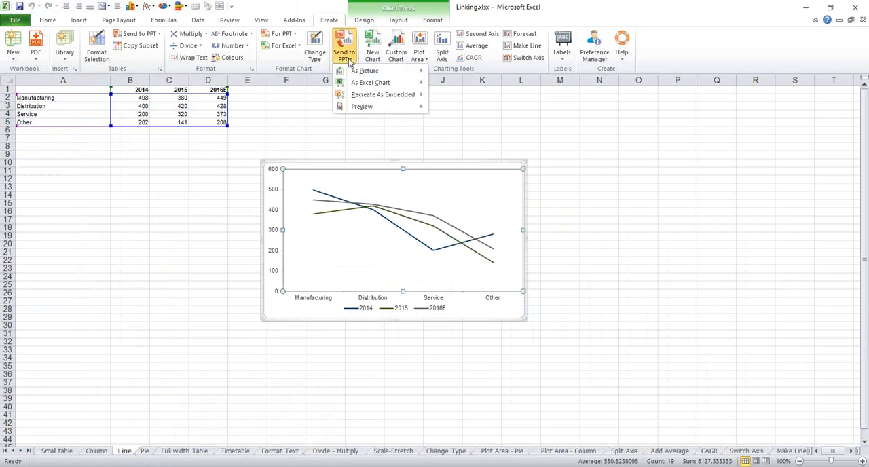
{"action": "mouse_move", "coordinate": [351, 83]}
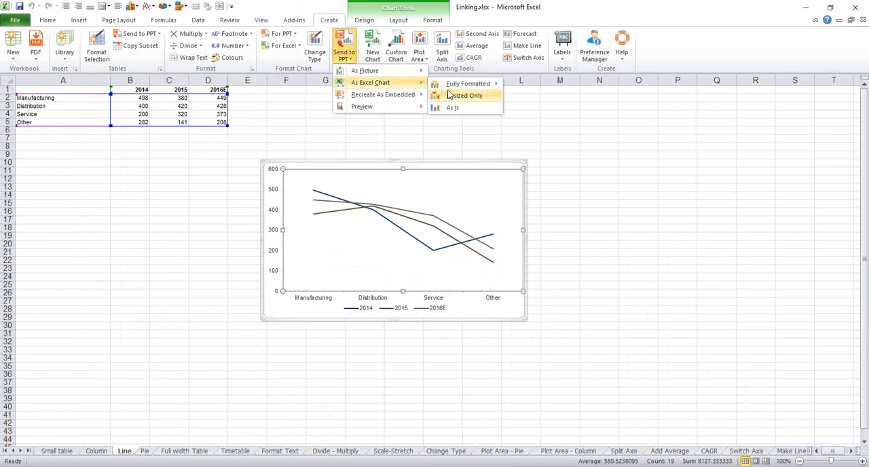
{"action": "mouse_move", "coordinate": [463, 87]}
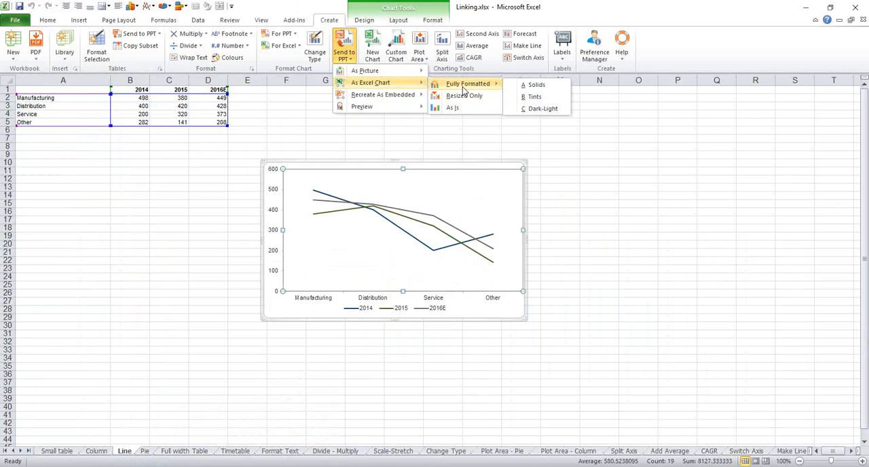
{"action": "left_click", "coordinate": [532, 110]}
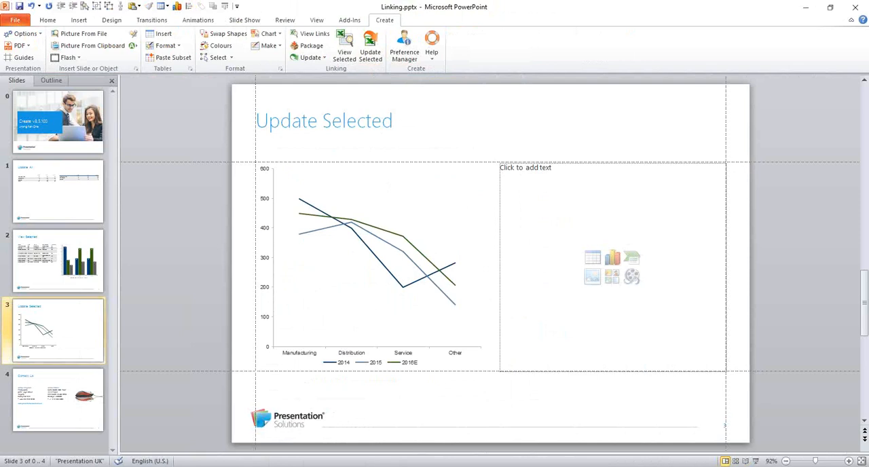
- Inspect the line chart's available editing commands and its 2015 series on the Update Selected slide
{"action": "left_click", "coordinate": [331, 234]}
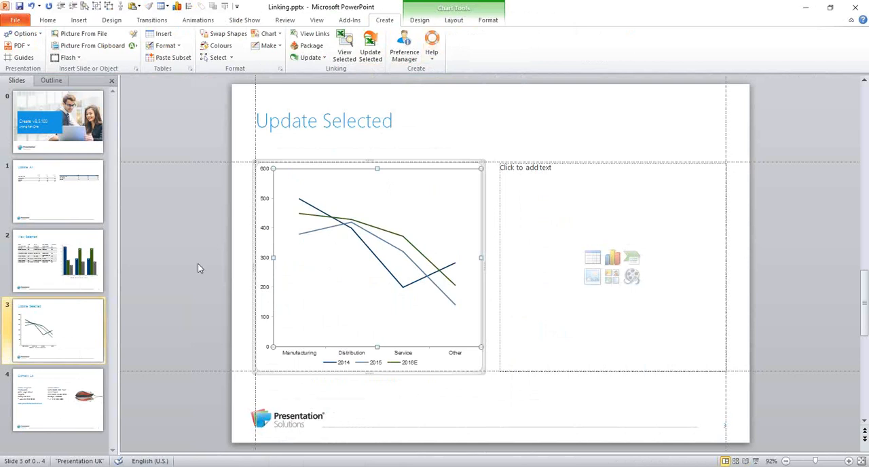
{"action": "right_click", "coordinate": [304, 244]}
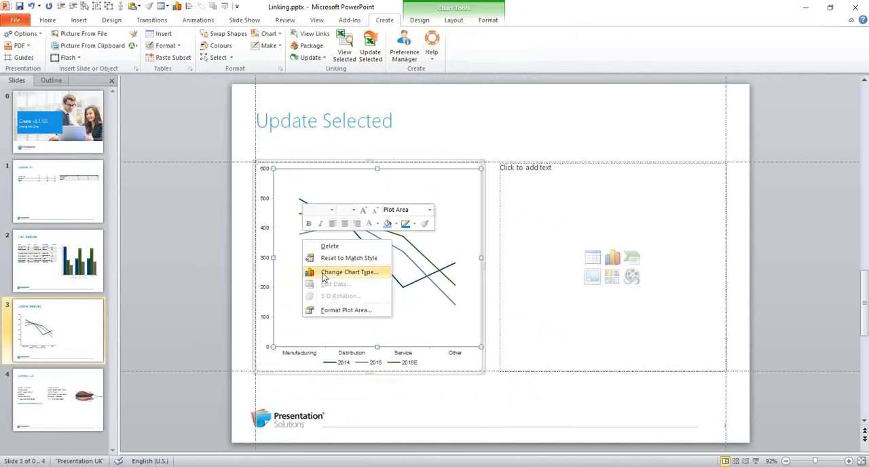
{"action": "left_click", "coordinate": [245, 315]}
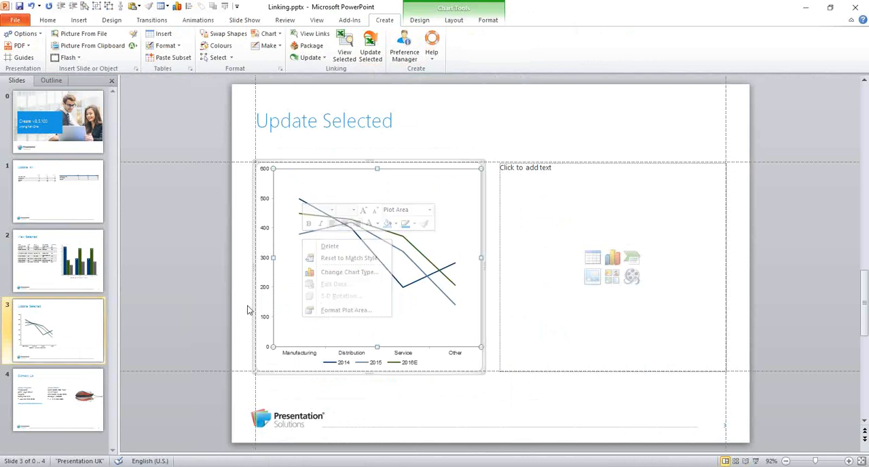
{"action": "left_click", "coordinate": [308, 236]}
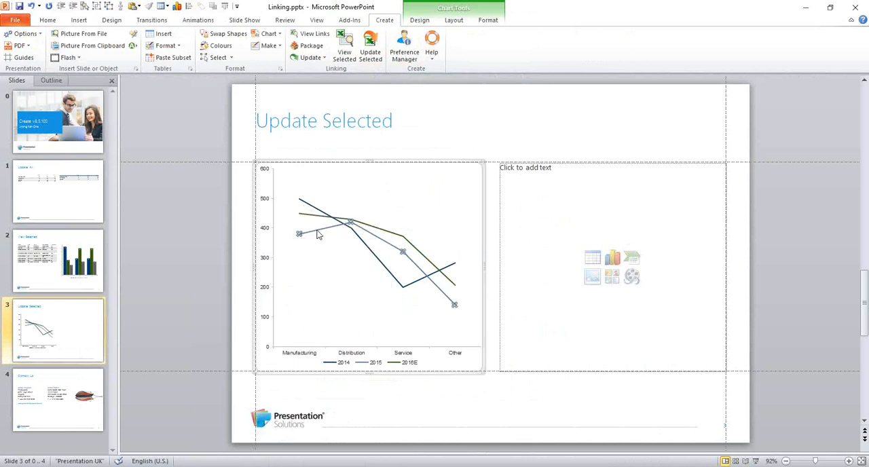
{"action": "mouse_move", "coordinate": [302, 236]}
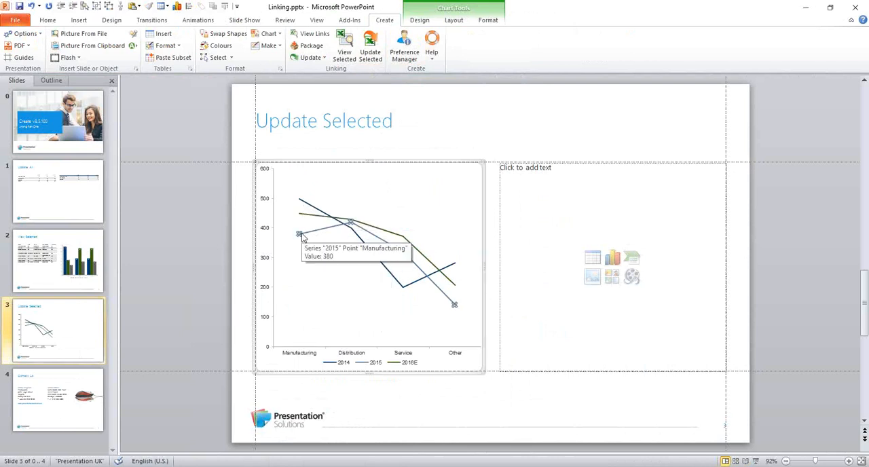
{"action": "left_click", "coordinate": [244, 254]}
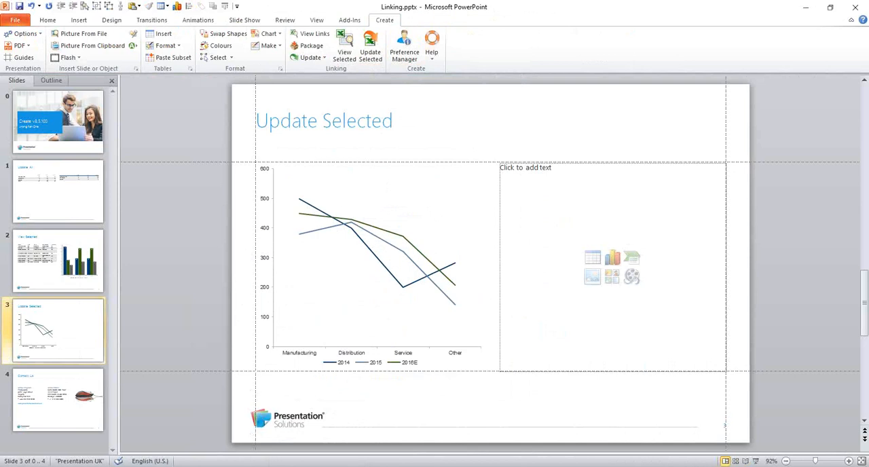
- Recreate the Column sheet's chart from Linking.xlsx as an embedded chart with Solids in slide 3's right placeholder
{"action": "left_click", "coordinate": [510, 160]}
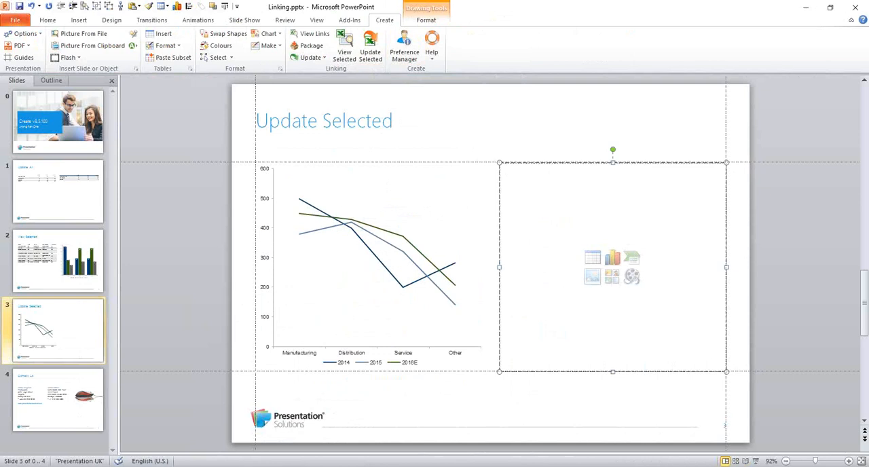
{"action": "mouse_move", "coordinate": [254, 465]}
{"action": "left_click", "coordinate": [283, 444]}
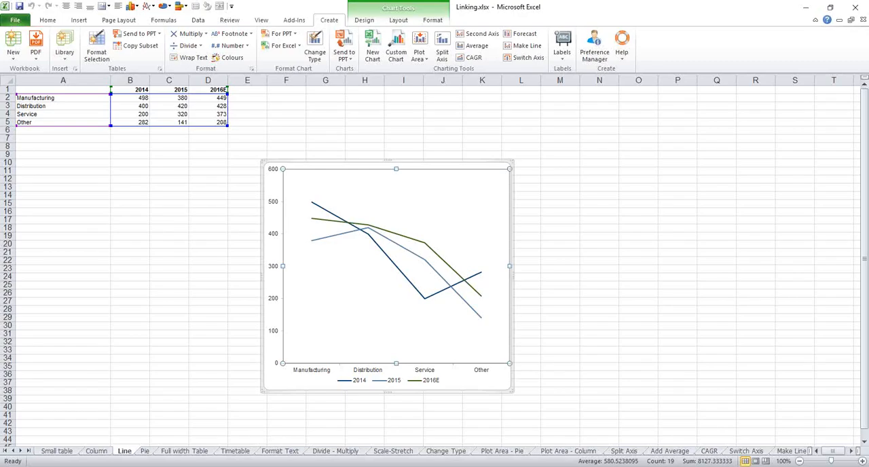
{"action": "left_click", "coordinate": [99, 450]}
{"action": "left_click", "coordinate": [350, 160]}
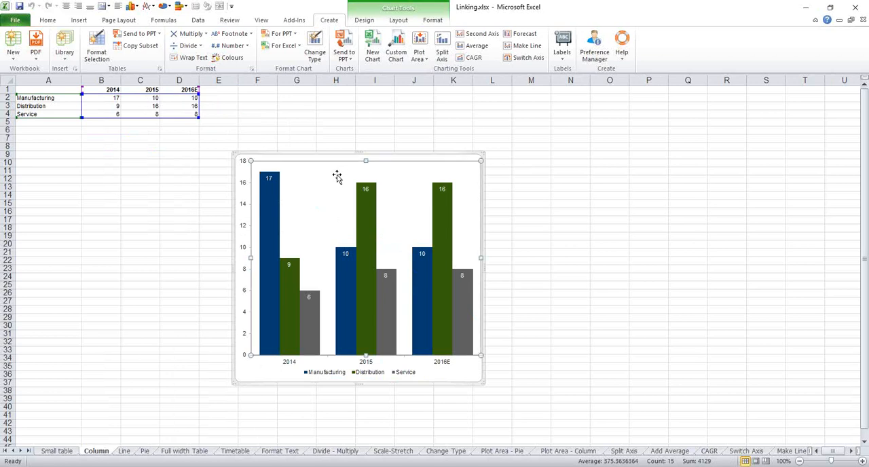
{"action": "left_click", "coordinate": [344, 55]}
{"action": "mouse_move", "coordinate": [365, 97]}
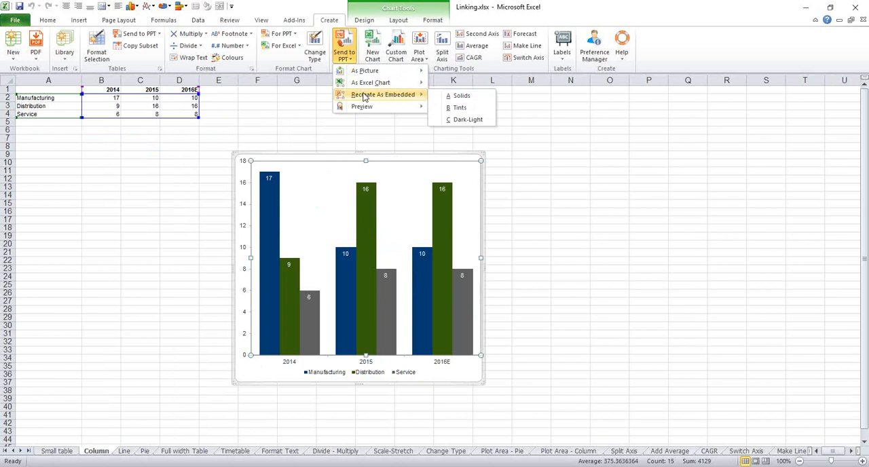
{"action": "left_click", "coordinate": [458, 96]}
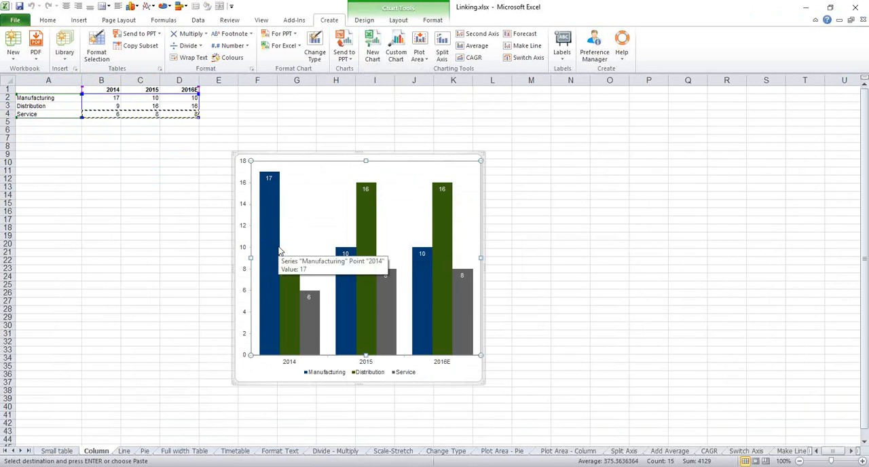
{"action": "mouse_move", "coordinate": [332, 466]}
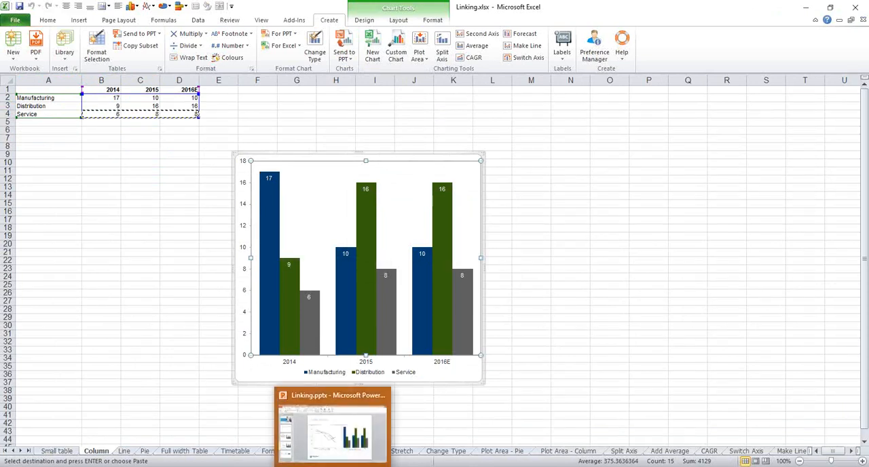
{"action": "left_click", "coordinate": [326, 438]}
- Check whether data editing is available for the embedded column chart on the Update Selected slide
{"action": "left_click", "coordinate": [579, 238]}
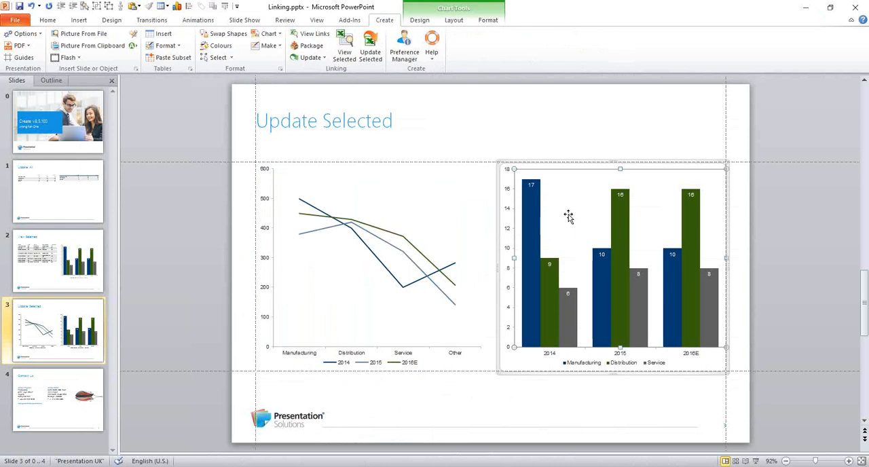
{"action": "right_click", "coordinate": [571, 261]}
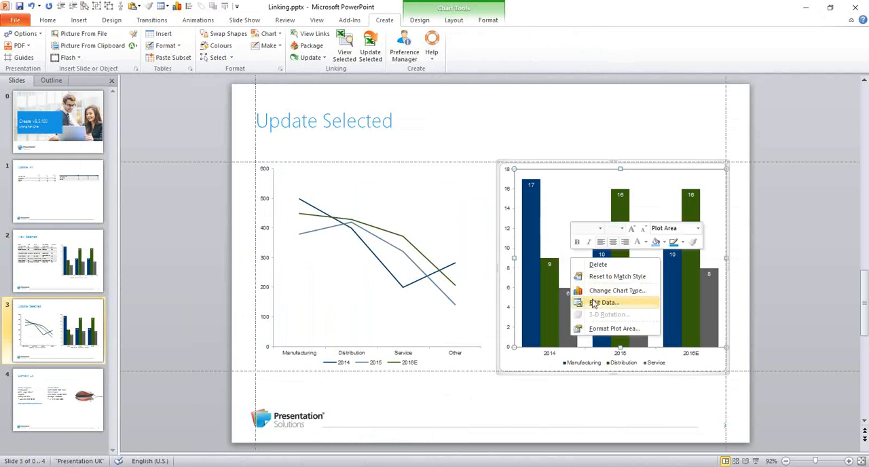
{"action": "left_click", "coordinate": [560, 395]}
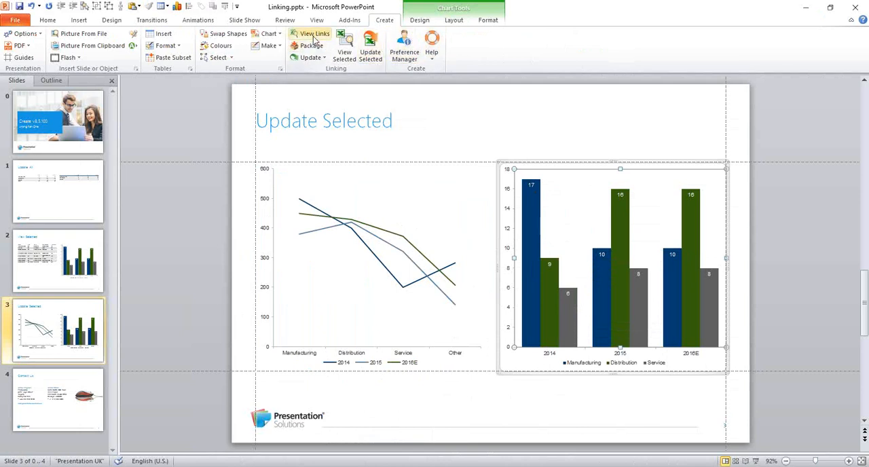
- Review the slide, type, source file and range of every linked object in the presentation, and check the embedded column chart's available commands
{"action": "left_click", "coordinate": [314, 38]}
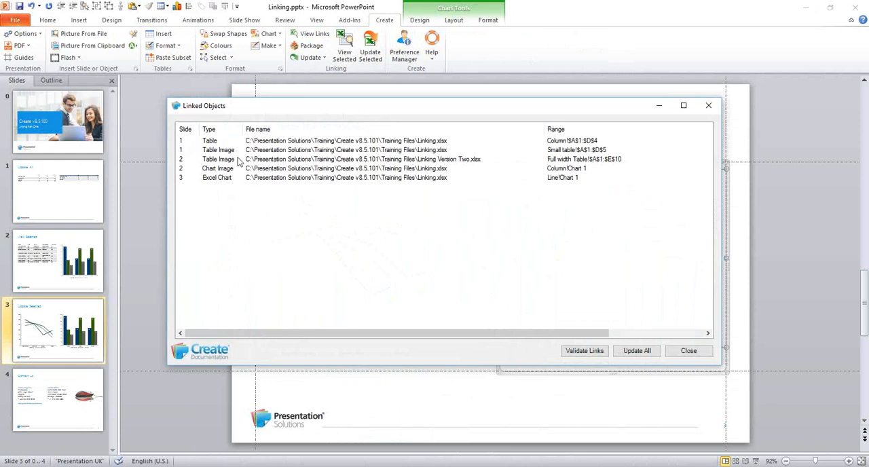
{"action": "left_click", "coordinate": [182, 143]}
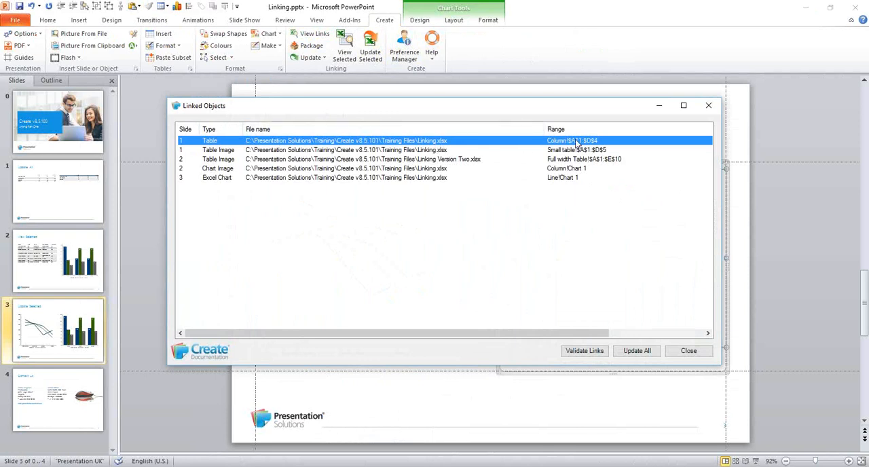
{"action": "left_click", "coordinate": [229, 151]}
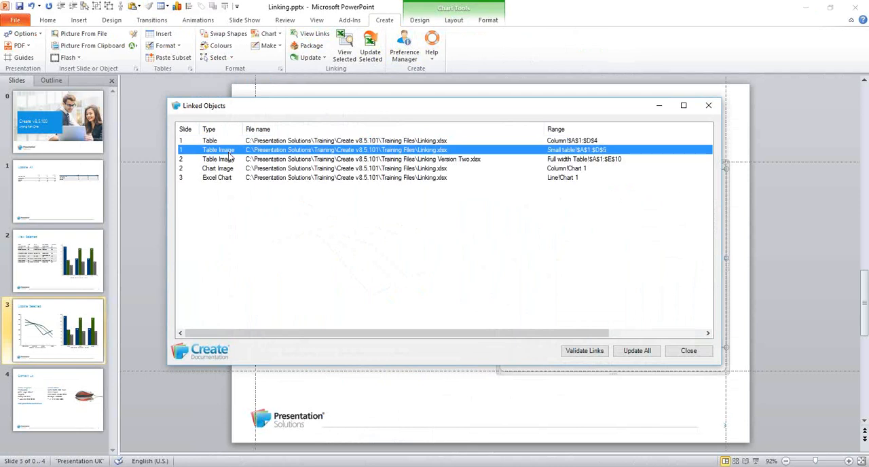
{"action": "left_click", "coordinate": [229, 159]}
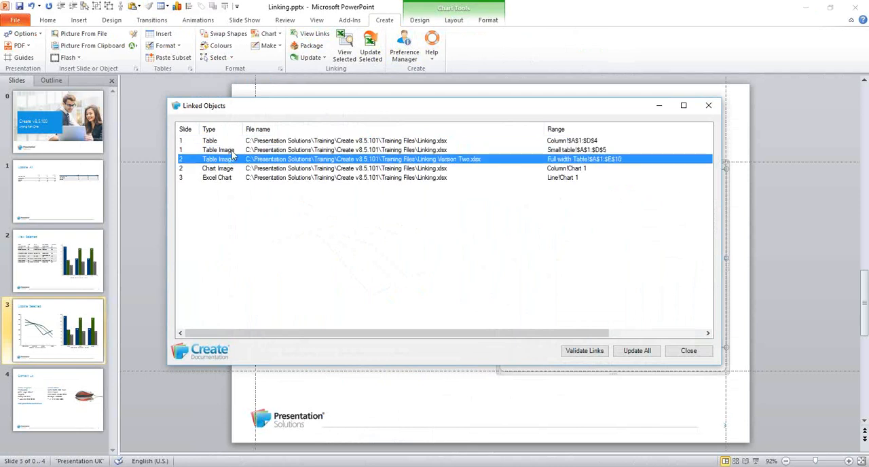
{"action": "left_click", "coordinate": [231, 151]}
{"action": "left_click", "coordinate": [231, 170]}
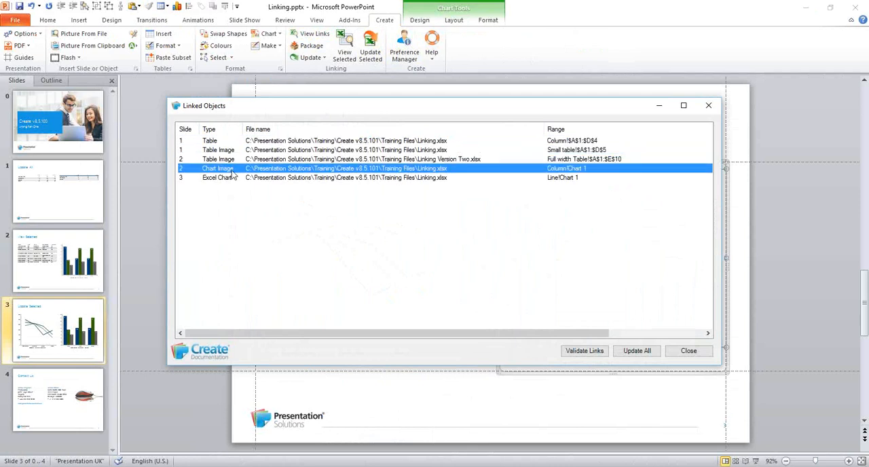
{"action": "left_click", "coordinate": [228, 179]}
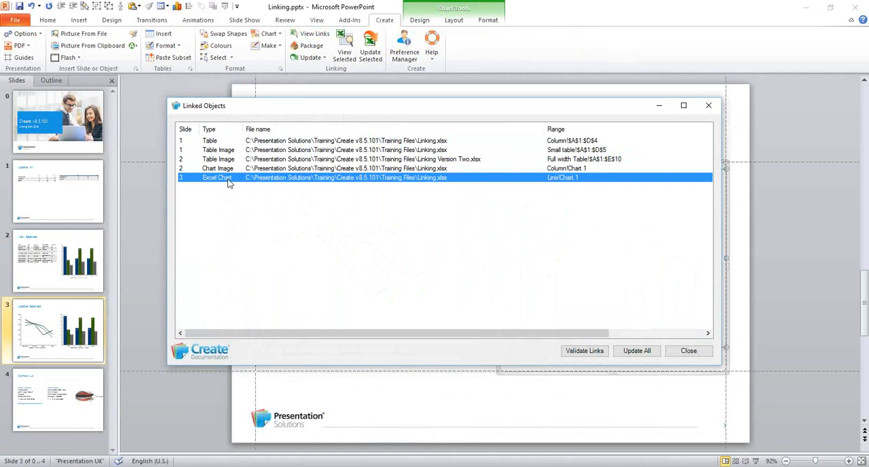
{"action": "left_click", "coordinate": [696, 353]}
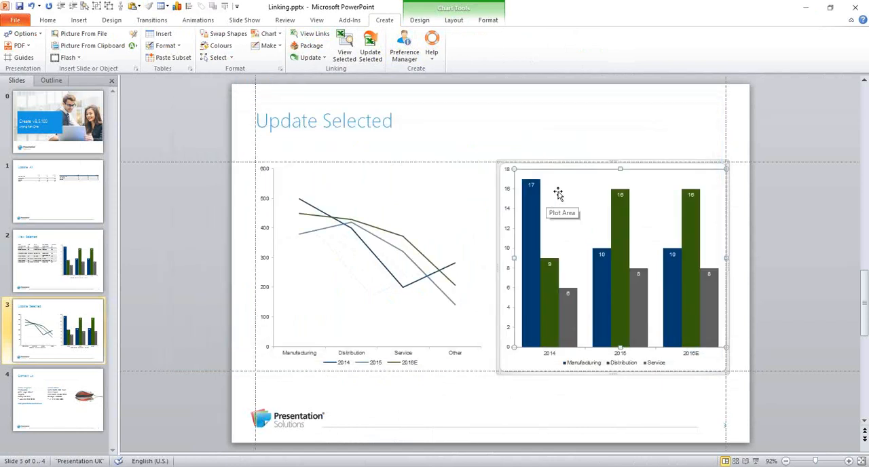
{"action": "right_click", "coordinate": [559, 195]}
{"action": "key", "text": "Escape"}
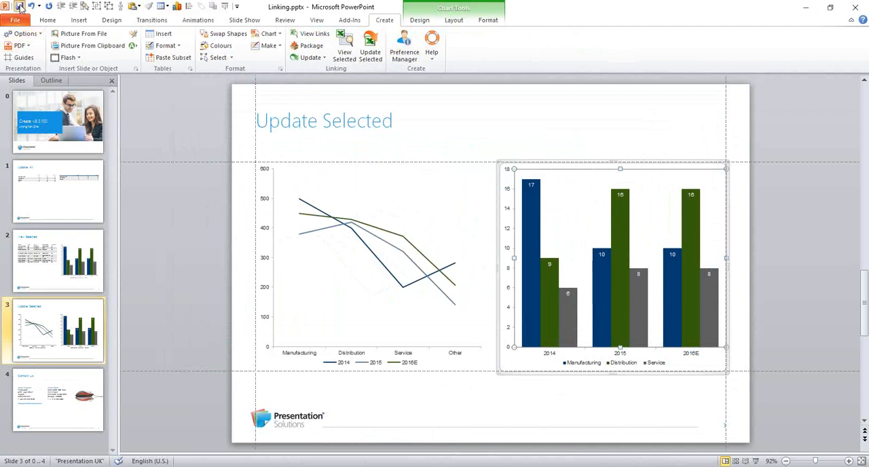
- Select the column chart picture on the View Selected slide and check its source file and range in the linked objects list
{"action": "left_click", "coordinate": [78, 257]}
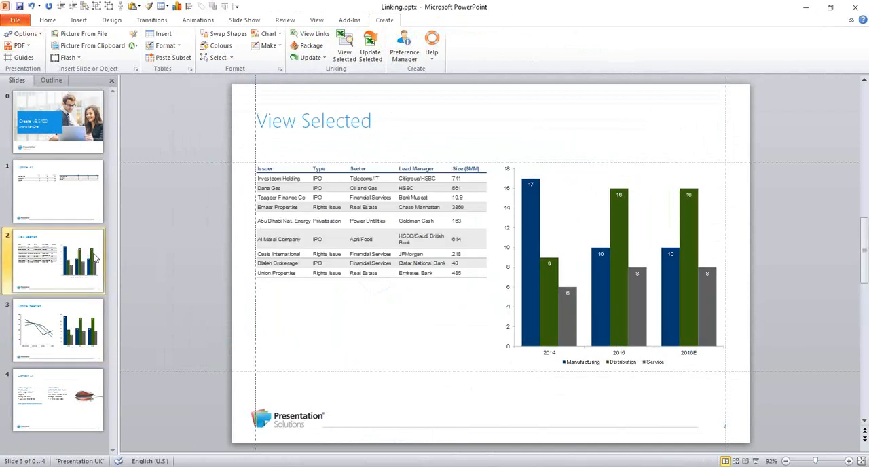
{"action": "left_click", "coordinate": [558, 254]}
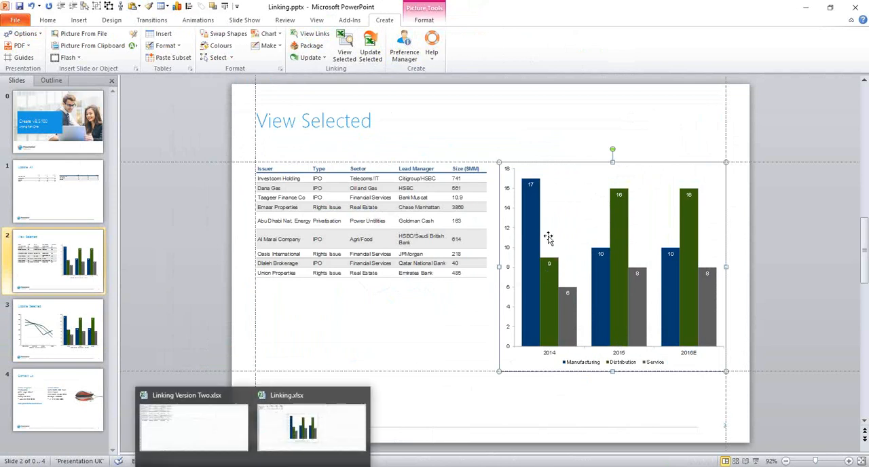
{"action": "left_click", "coordinate": [315, 34]}
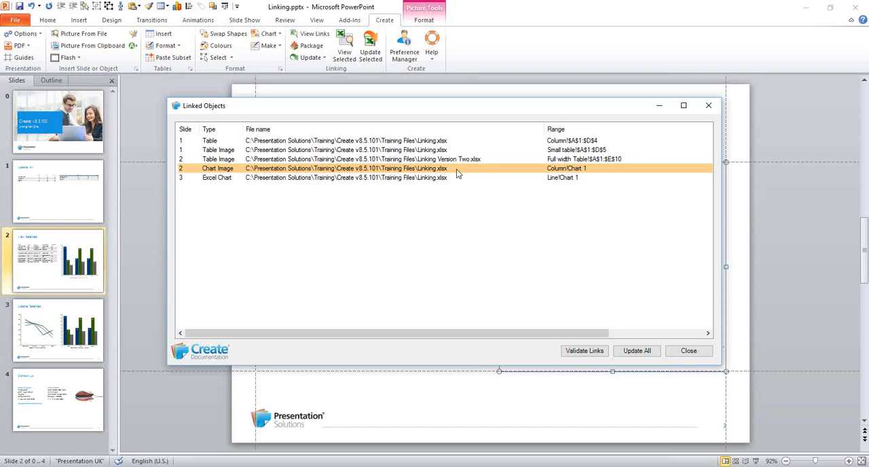
{"action": "left_click", "coordinate": [688, 350]}
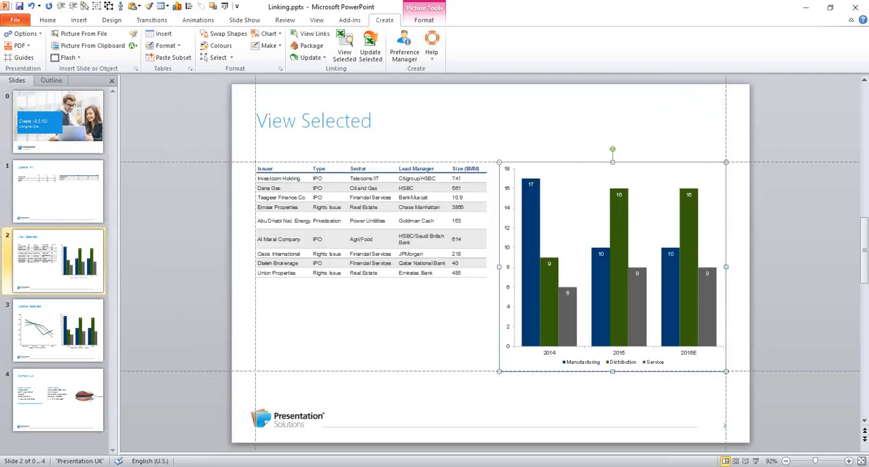
- Switch to Linking.xlsx in Excel, set the 2014 Manufacturing value on the Column sheet to 170, and save the workbook
{"action": "mouse_move", "coordinate": [252, 466]}
{"action": "left_click", "coordinate": [326, 442]}
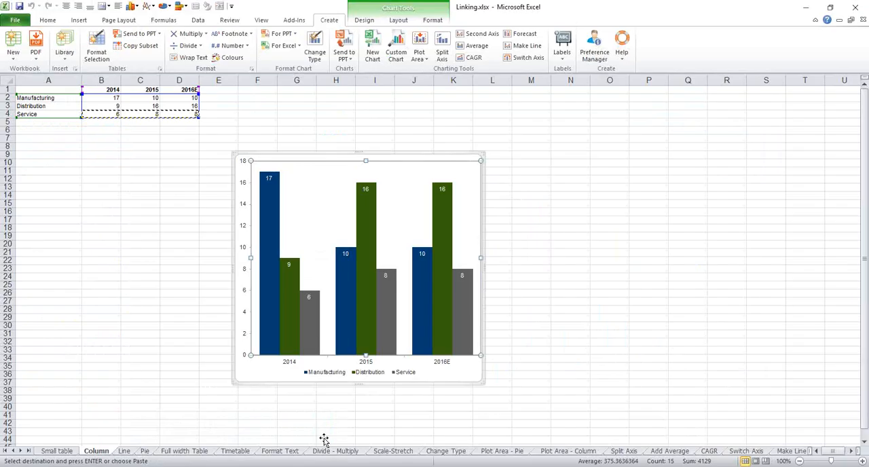
{"action": "left_click", "coordinate": [105, 99]}
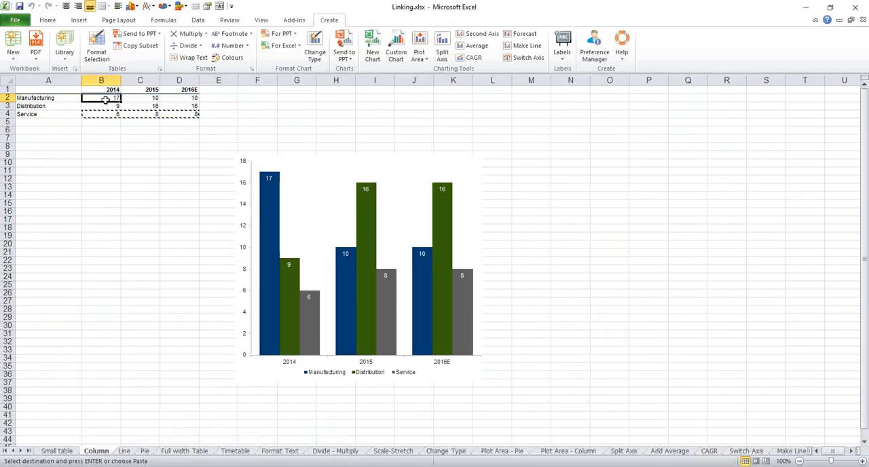
{"action": "type", "text": "170"}
{"action": "key", "text": "Return"}
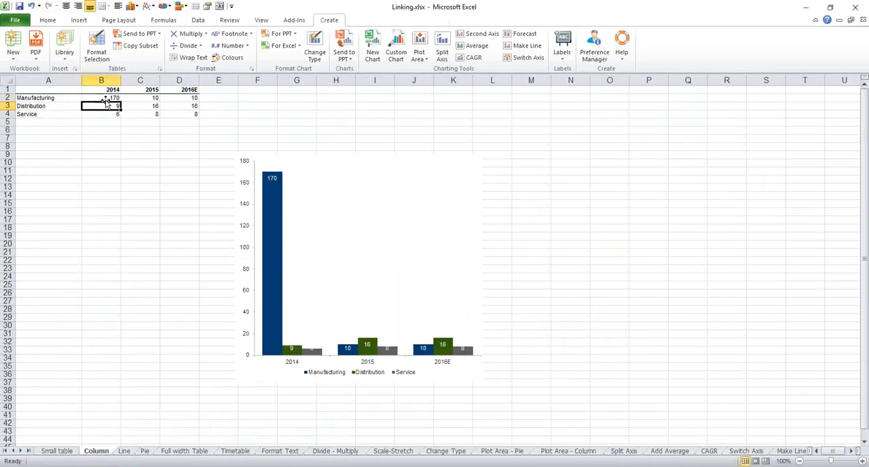
{"action": "left_click", "coordinate": [21, 6]}
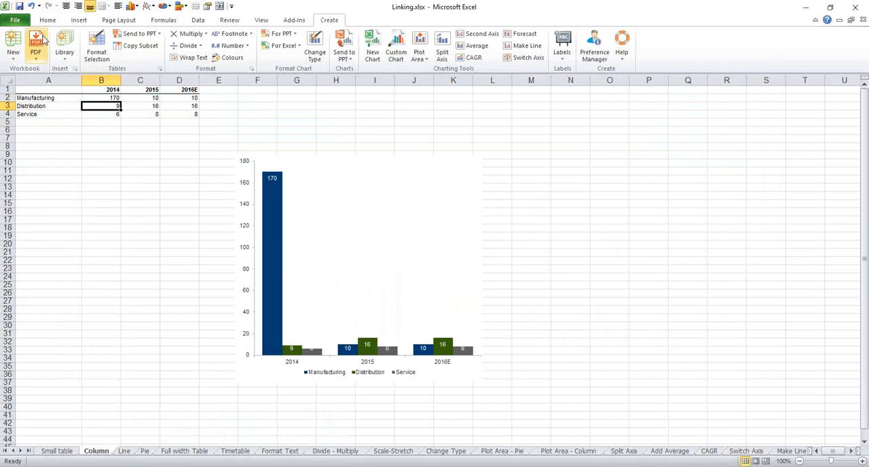
- Set the 2014 Manufacturing value on the Small table sheet to 1777
{"action": "left_click", "coordinate": [67, 451]}
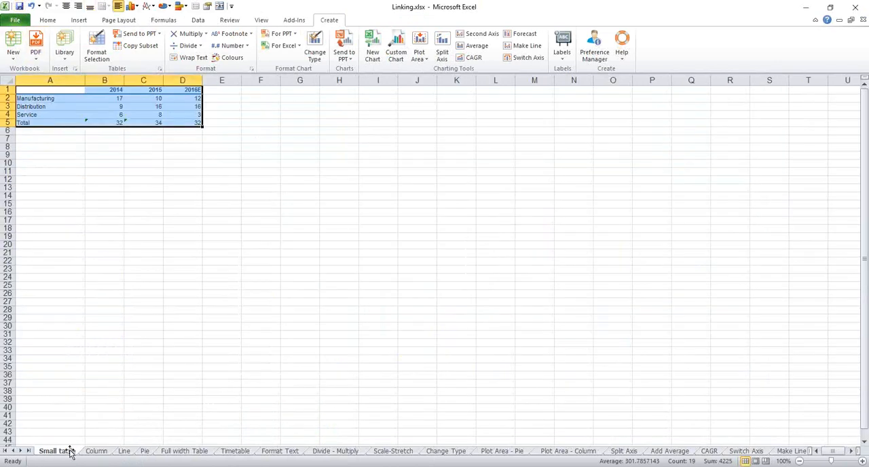
{"action": "left_click", "coordinate": [106, 101]}
{"action": "type", "text": "177"}
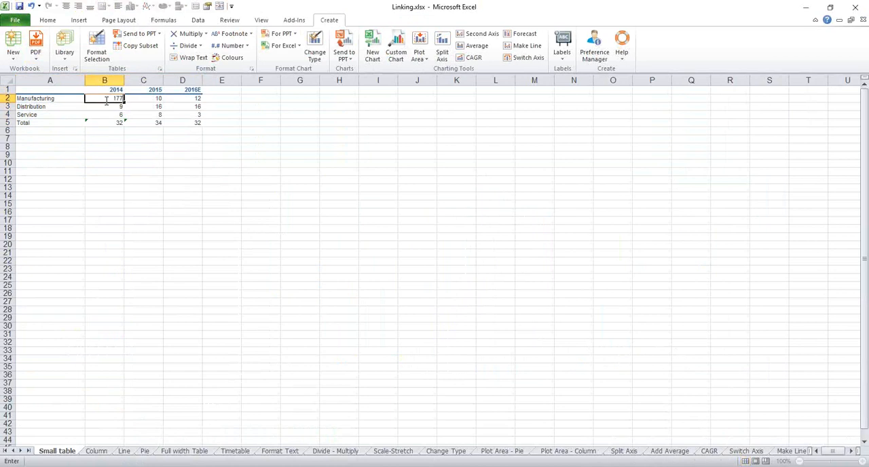
{"action": "type", "text": "7"}
{"action": "key", "text": "Return"}
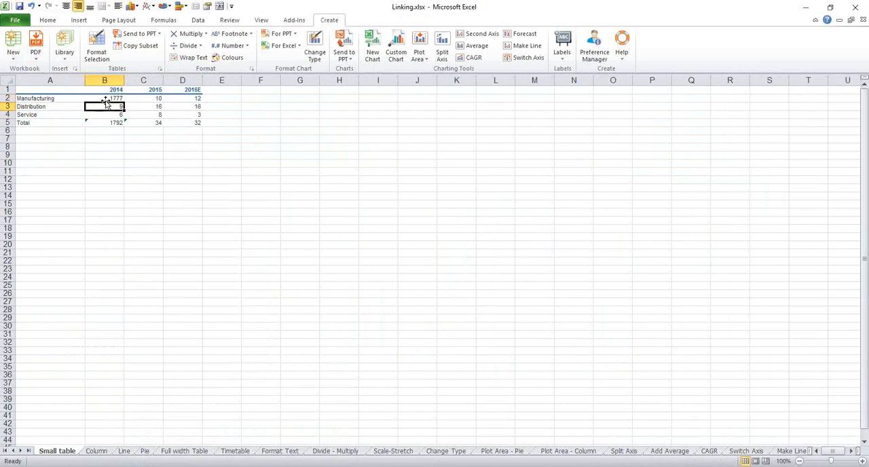
- Set the 2014 Manufacturing value on the Line sheet to 1000
{"action": "left_click", "coordinate": [128, 452]}
{"action": "left_click", "coordinate": [135, 97]}
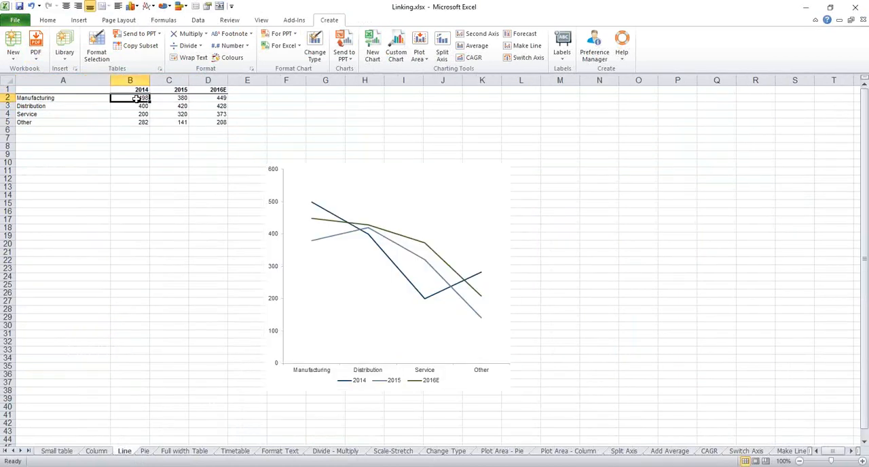
{"action": "type", "text": "1000"}
{"action": "key", "text": "Return"}
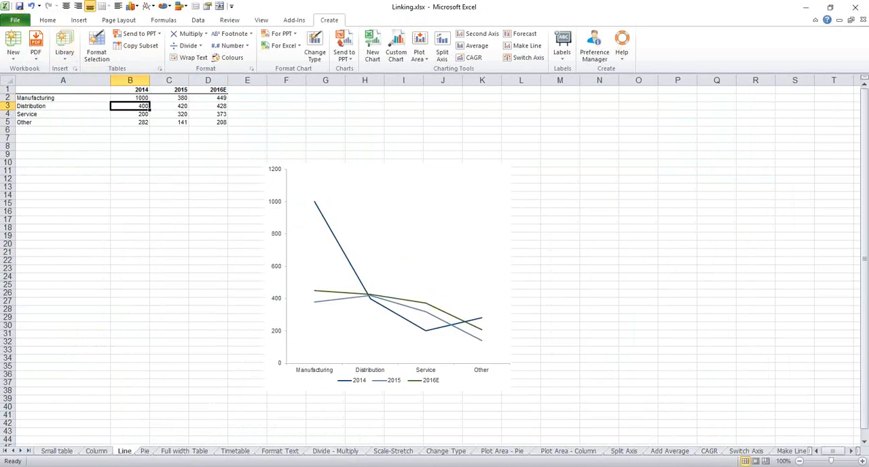
- Back in PowerPoint, update the selected column chart picture from its link, and update all linked charts and tables throughout the presentation
{"action": "left_click", "coordinate": [336, 449]}
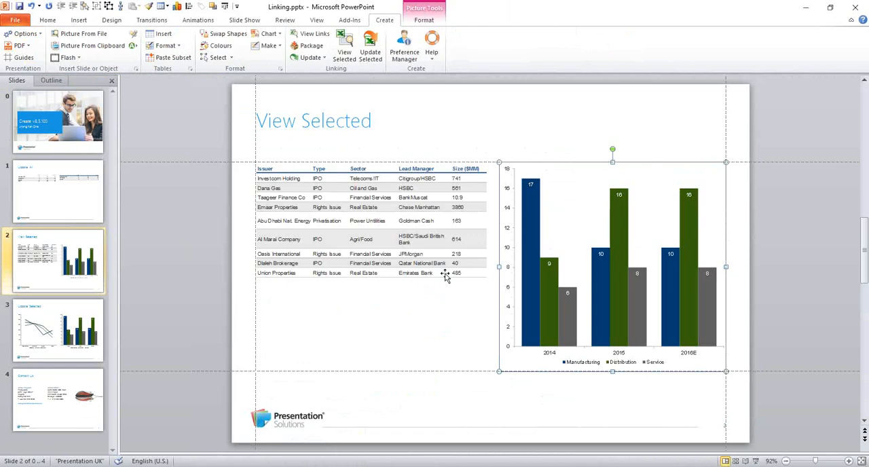
{"action": "left_click", "coordinate": [375, 49]}
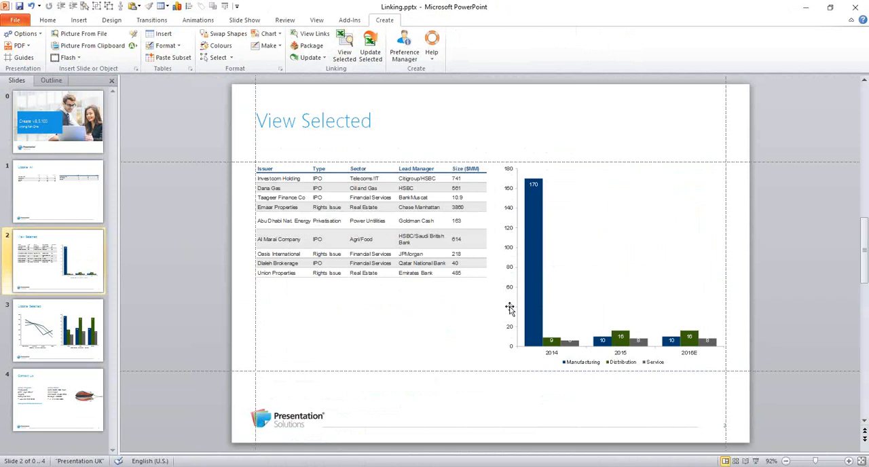
{"action": "left_click", "coordinate": [310, 58]}
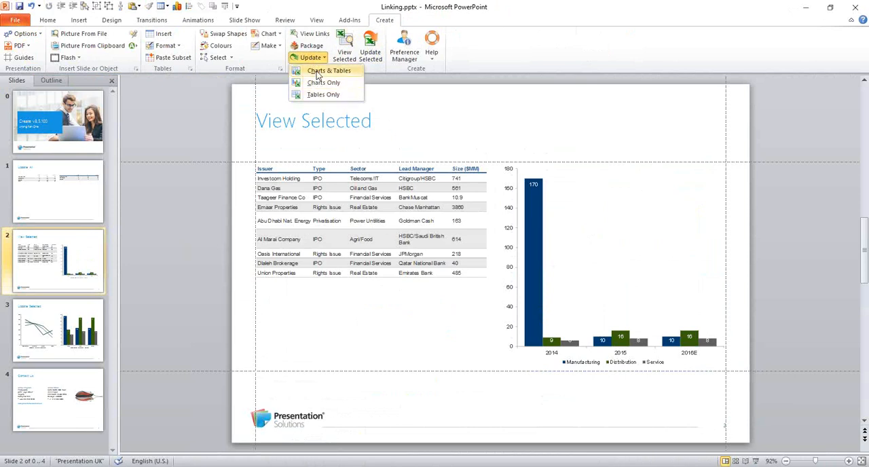
{"action": "left_click", "coordinate": [329, 71]}
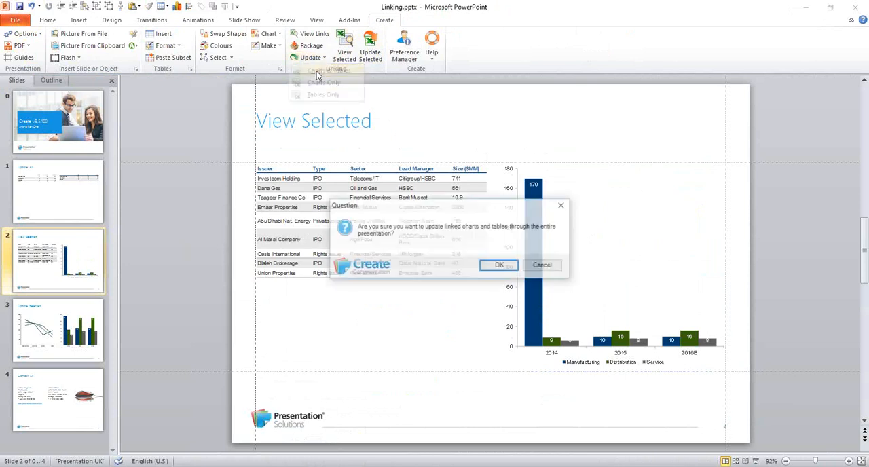
{"action": "left_click", "coordinate": [499, 266]}
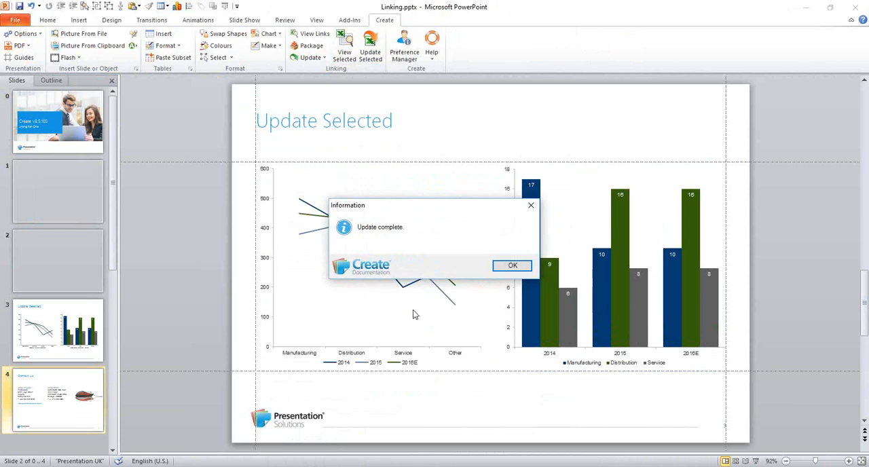
{"action": "left_click", "coordinate": [511, 265]}
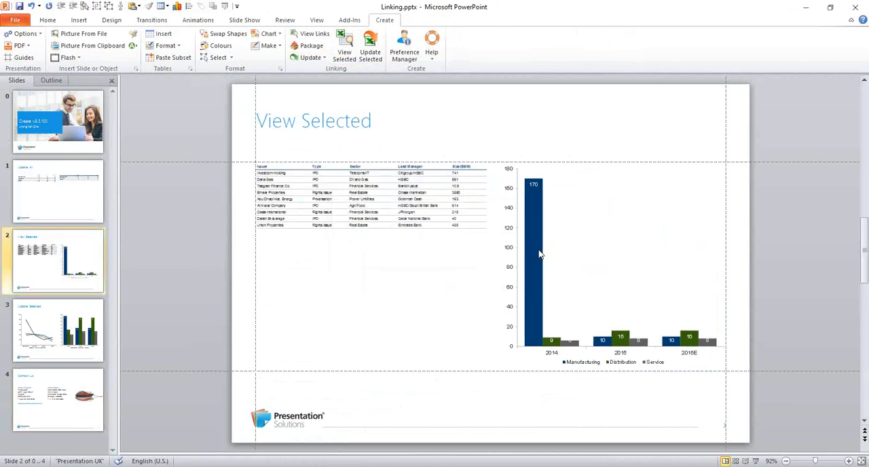
- Examine the line chart and embedded column chart on slide 3 and the tables on the Update All slide for changed values
{"action": "left_click", "coordinate": [74, 331]}
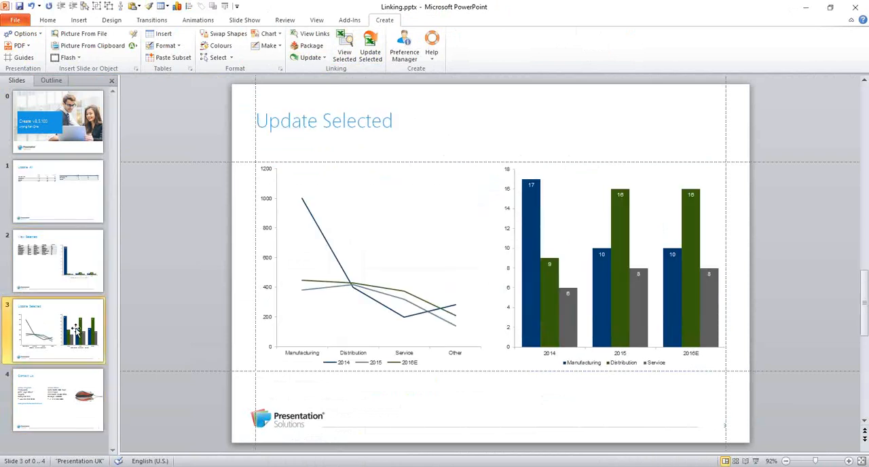
{"action": "left_click", "coordinate": [522, 248]}
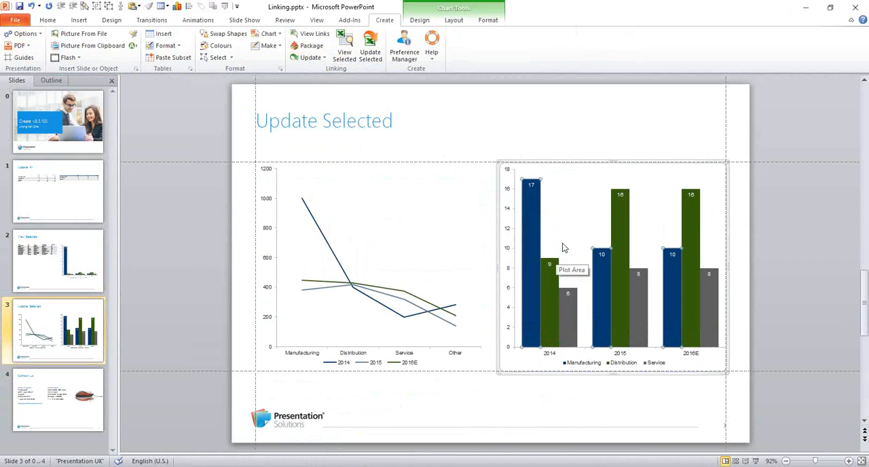
{"action": "left_click", "coordinate": [341, 275]}
{"action": "left_click", "coordinate": [54, 270]}
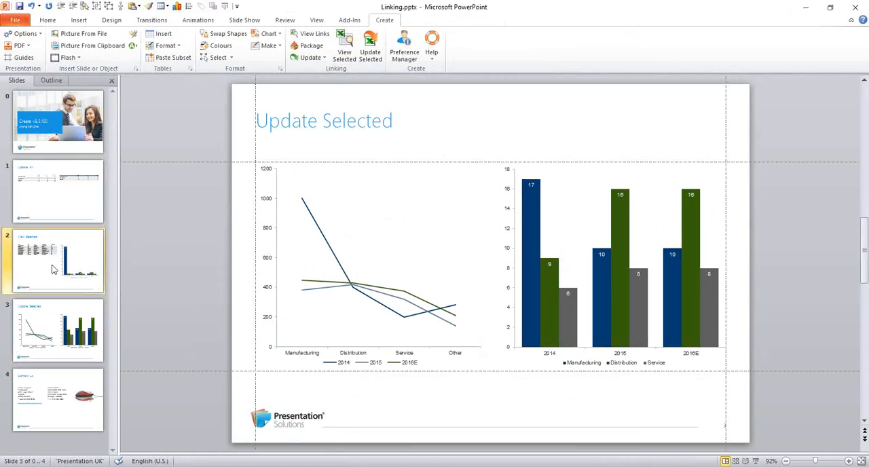
{"action": "left_click", "coordinate": [112, 190]}
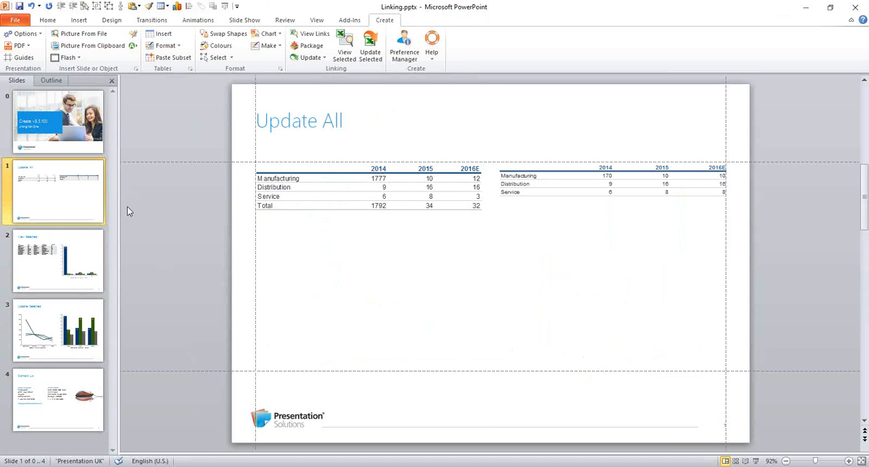
- Compare the table picture on the View Selected slide with its source on the Full width Table sheet in Linking Version Two.xlsx
{"action": "left_click", "coordinate": [56, 263]}
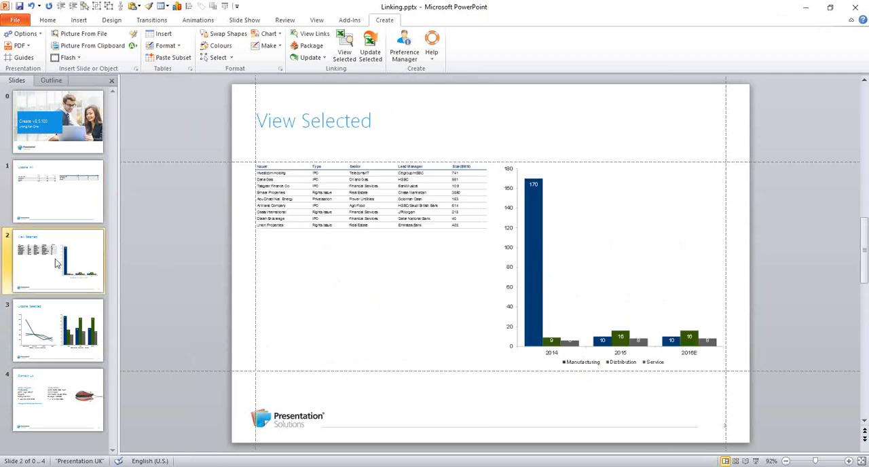
{"action": "left_click", "coordinate": [328, 201]}
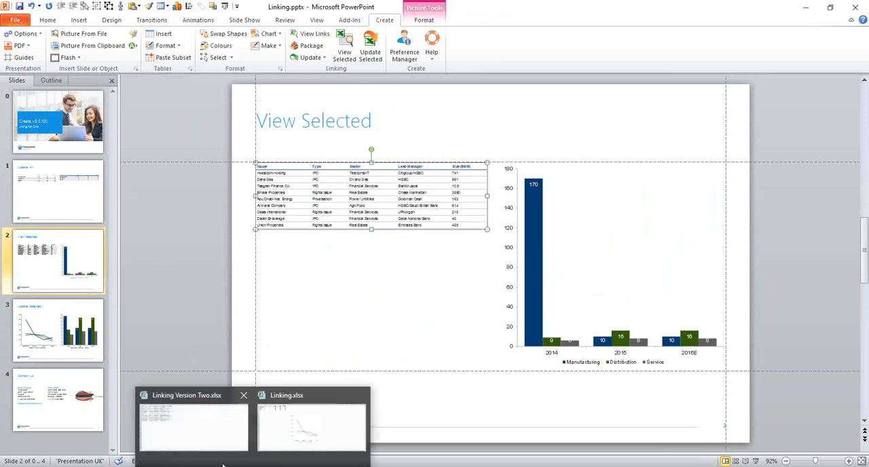
{"action": "left_click", "coordinate": [209, 437]}
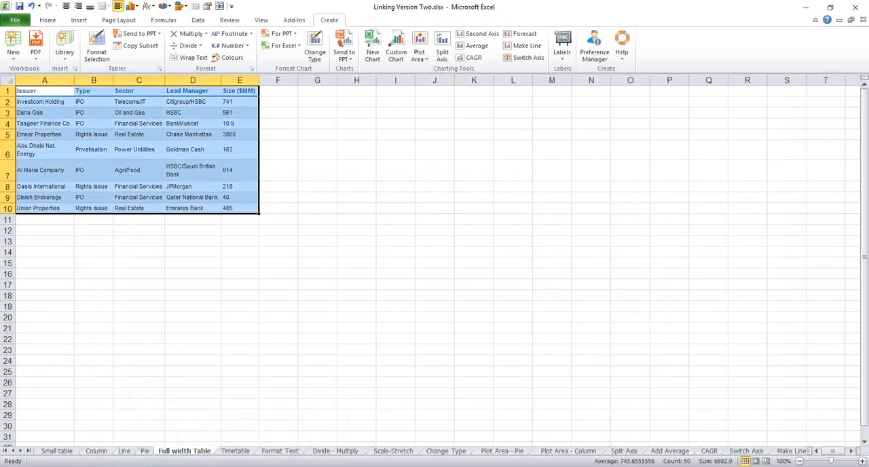
{"action": "mouse_move", "coordinate": [253, 466]}
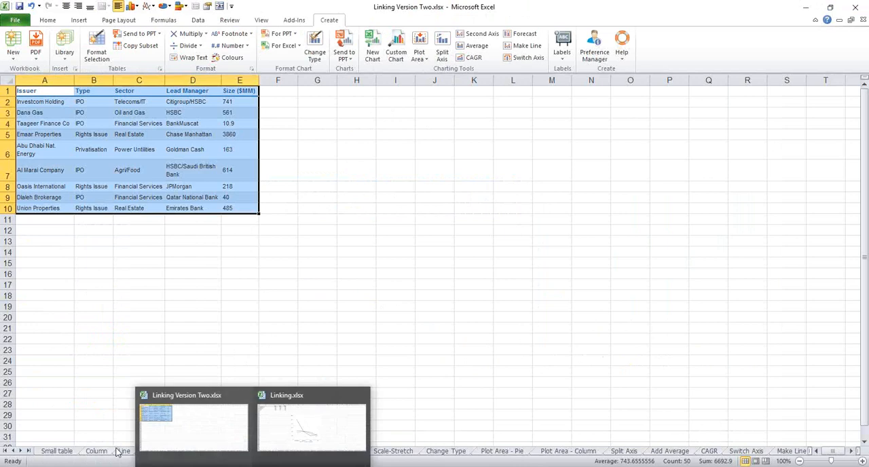
- Replace the first issuer in cell A2 of the Full width Table sheet with "Change the text", and save and close Linking Version Two.xlsx
{"action": "left_click", "coordinate": [435, 361]}
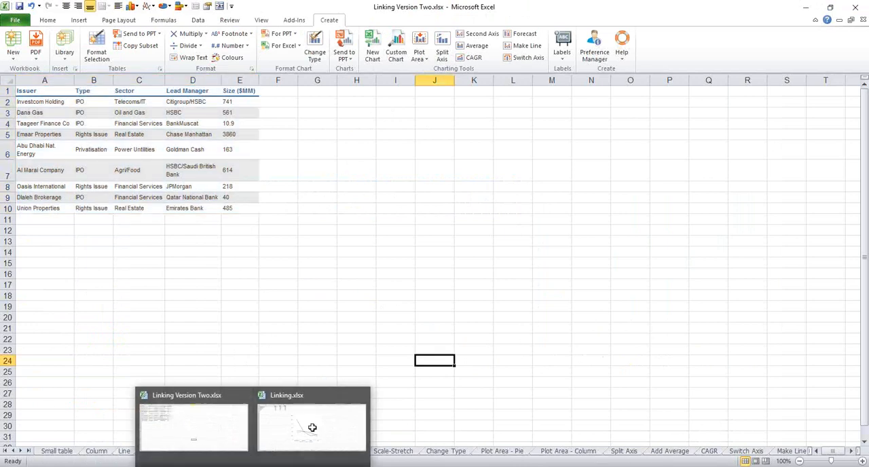
{"action": "left_click", "coordinate": [237, 250]}
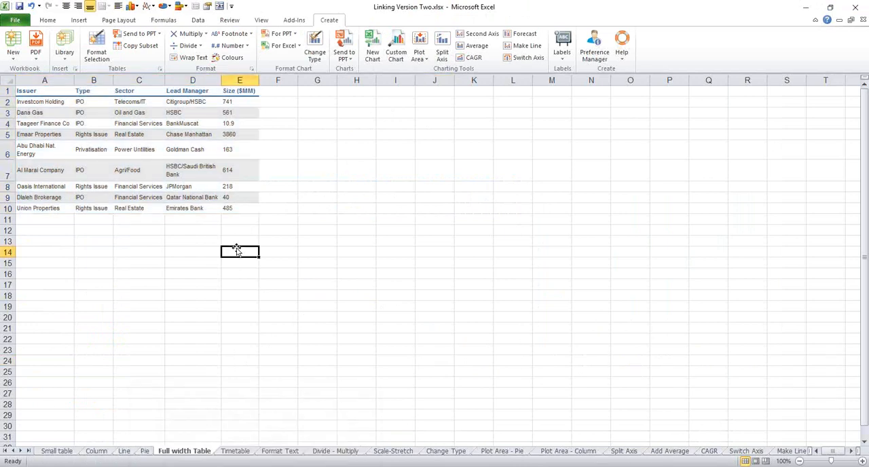
{"action": "left_click", "coordinate": [53, 102]}
{"action": "type", "text": "Change the text"}
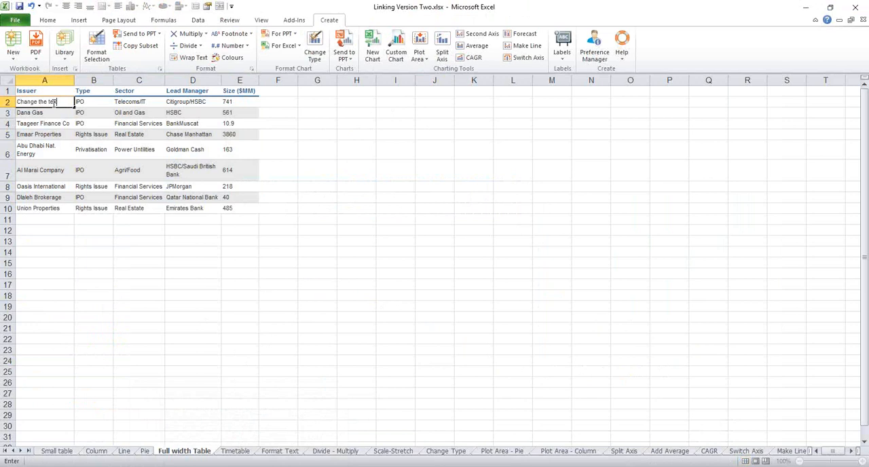
{"action": "left_click", "coordinate": [20, 7]}
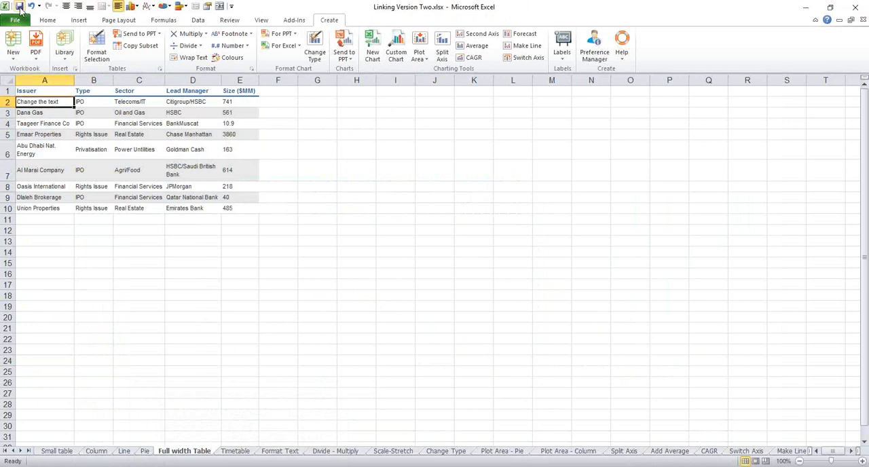
{"action": "left_click", "coordinate": [855, 10]}
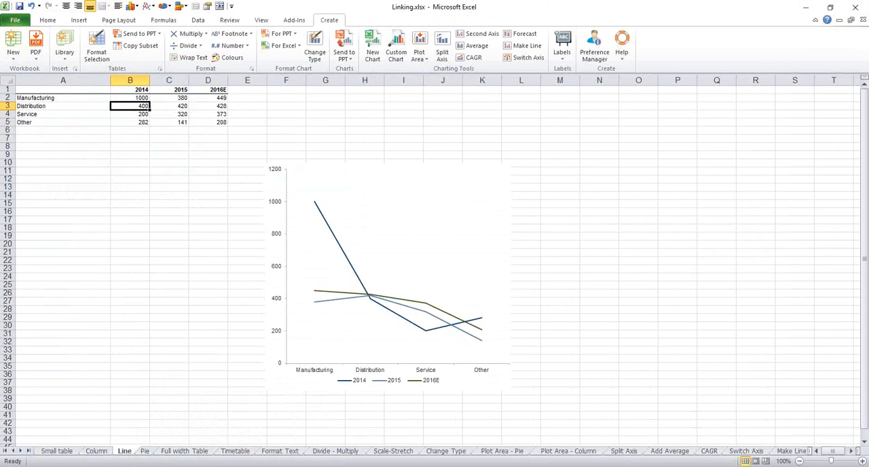
- Switch to PowerPoint, check the selected table picture's source in Linking Version Two.xlsx, and update the picture from its link
{"action": "key", "text": "alt+Tab"}
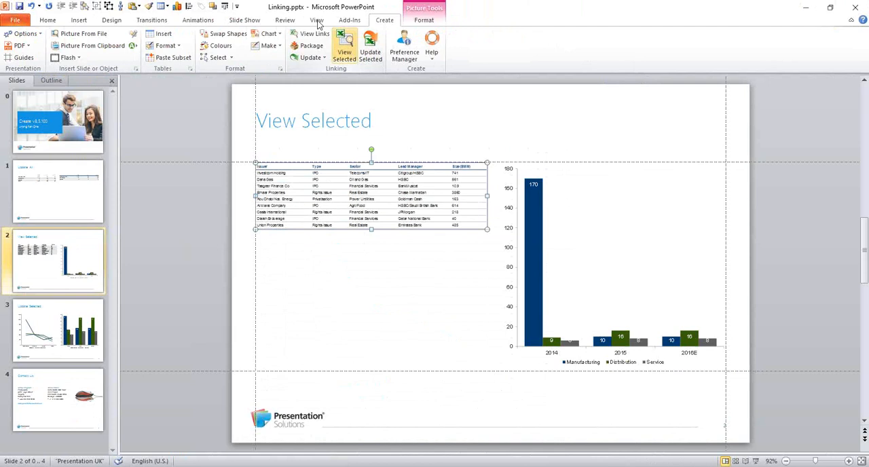
{"action": "mouse_move", "coordinate": [252, 466]}
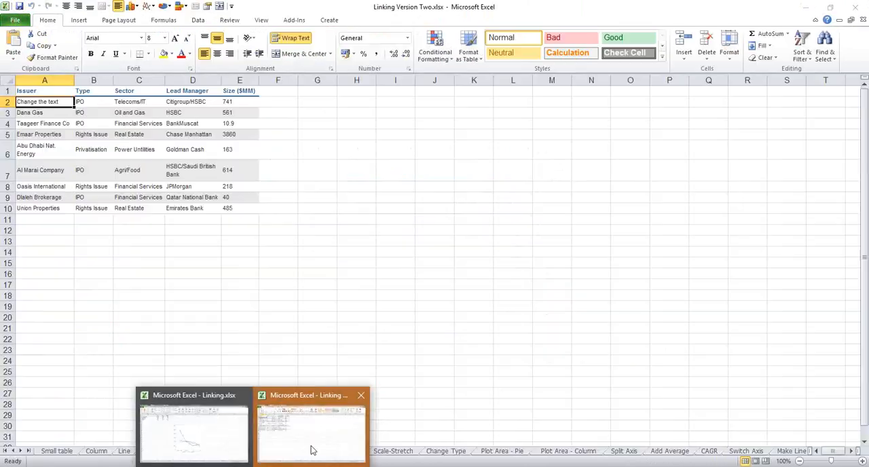
{"action": "left_click", "coordinate": [311, 448]}
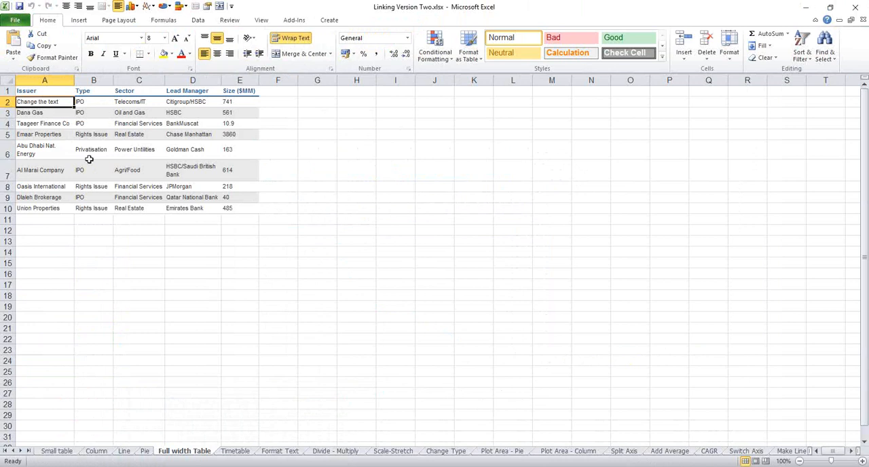
{"action": "mouse_move", "coordinate": [336, 463]}
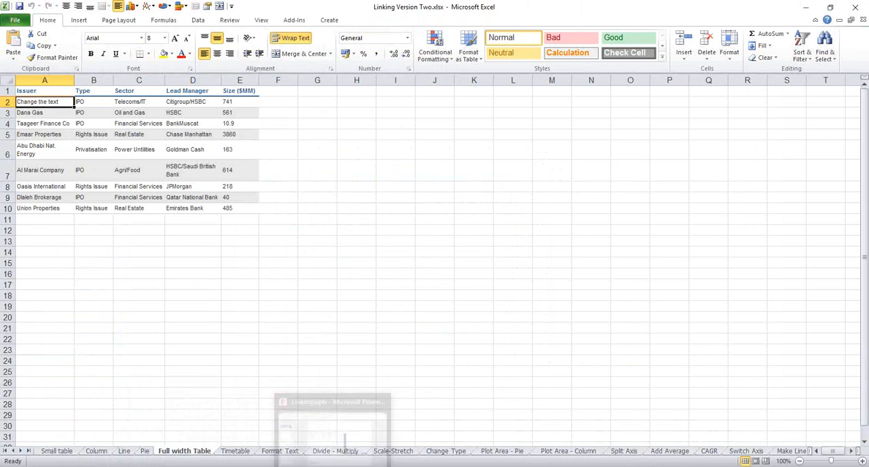
{"action": "left_click", "coordinate": [338, 448]}
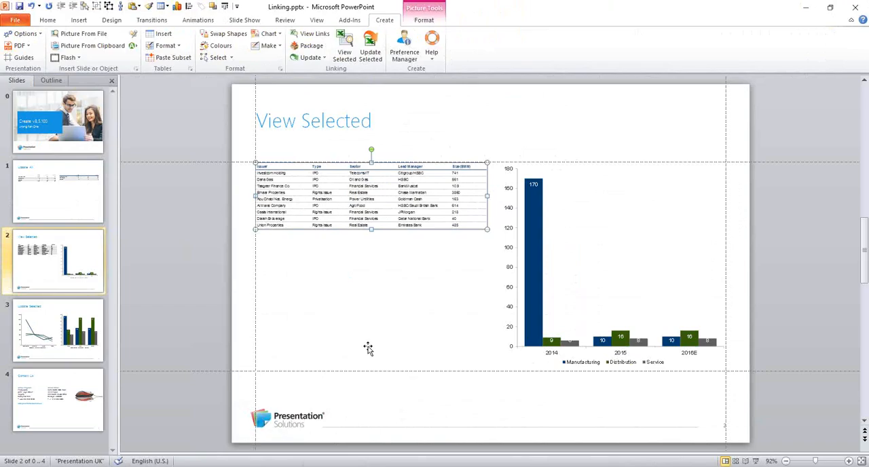
{"action": "left_click", "coordinate": [371, 49]}
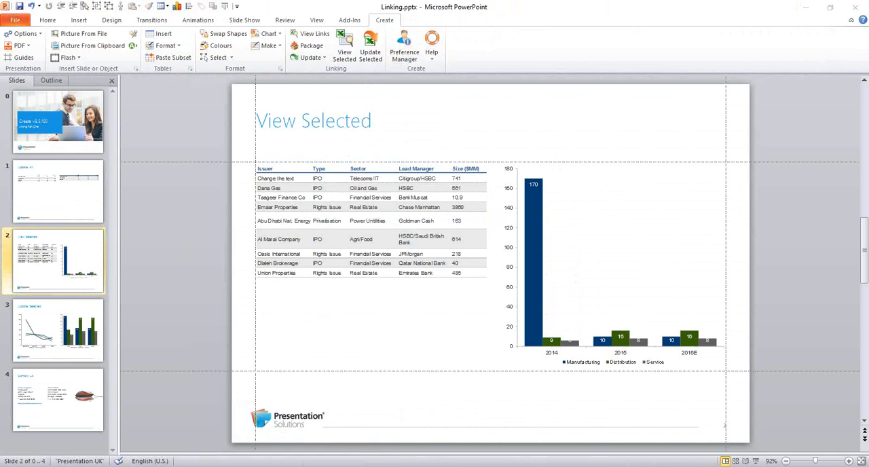
- Review the presentation's linked objects, locating the slide 2 table's link and examining the link options for the slide 1 table image
{"action": "left_click", "coordinate": [314, 33]}
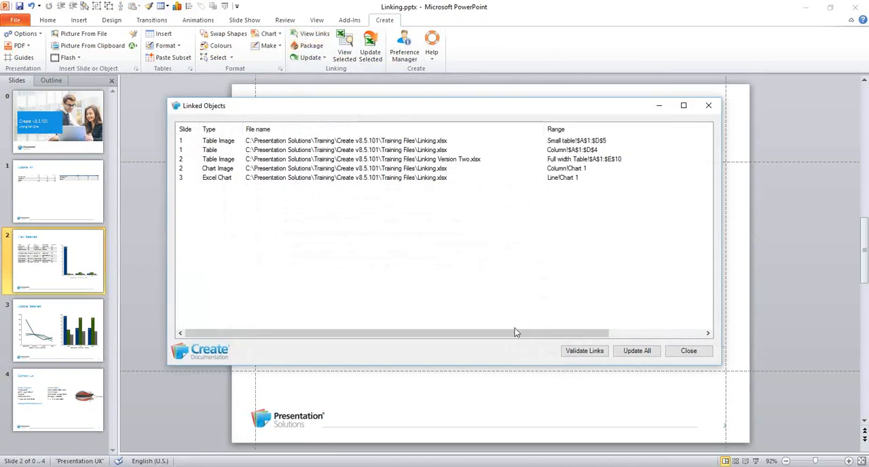
{"action": "left_click_drag", "start_coordinate": [613, 108], "coordinate": [540, 186]}
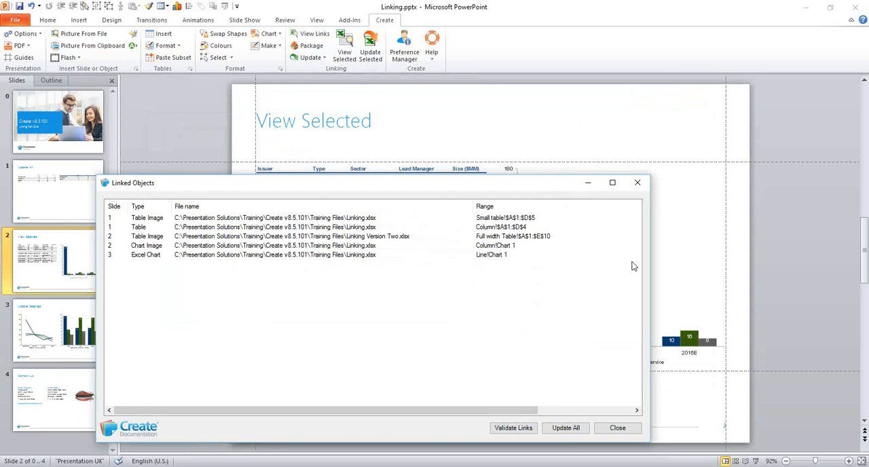
{"action": "left_click", "coordinate": [439, 169]}
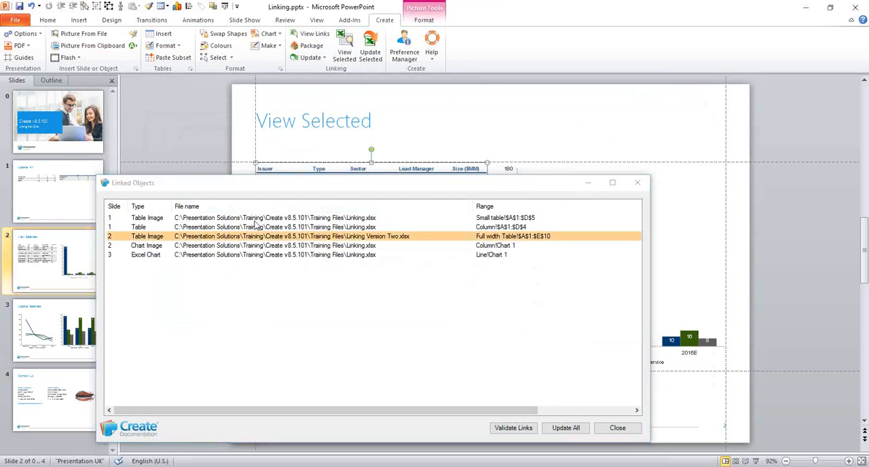
{"action": "left_click_drag", "start_coordinate": [260, 184], "coordinate": [320, 154]}
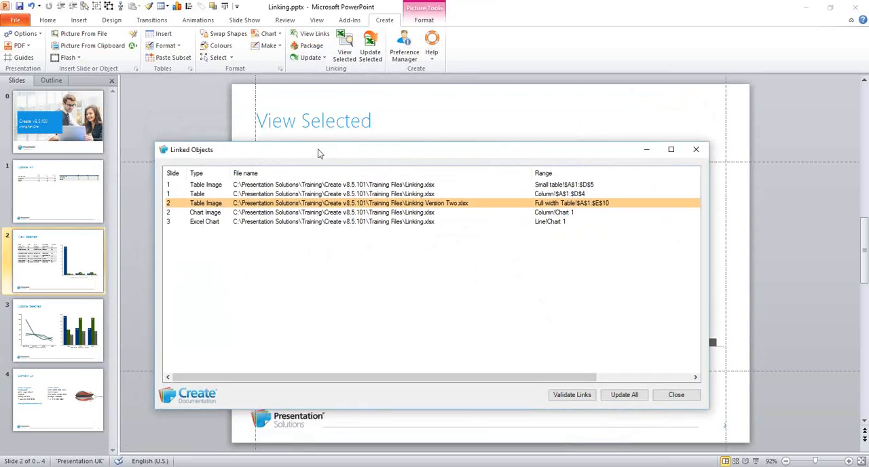
{"action": "left_click", "coordinate": [613, 397]}
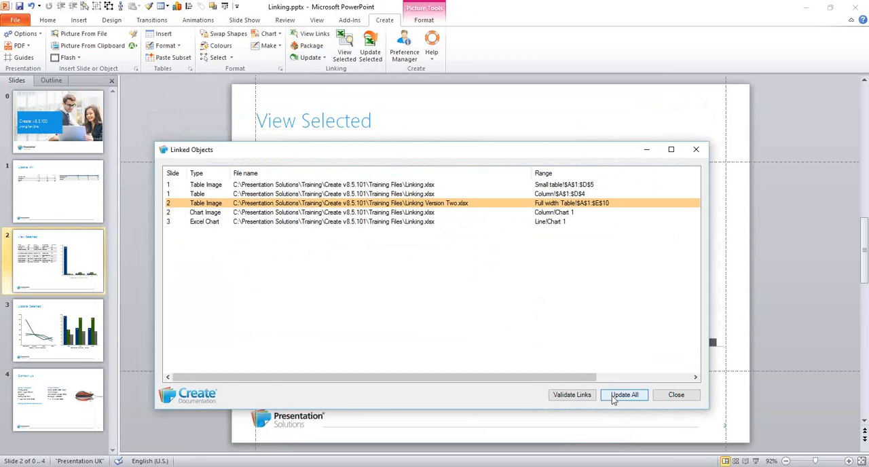
{"action": "right_click", "coordinate": [308, 185]}
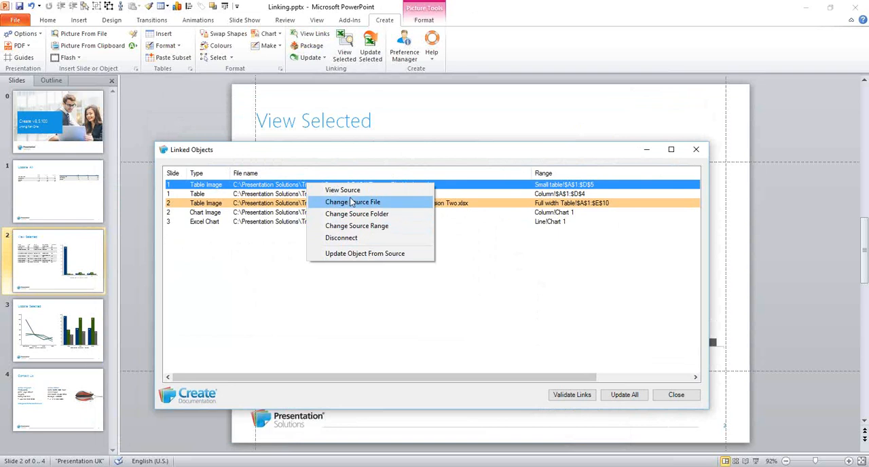
{"action": "left_click", "coordinate": [674, 394]}
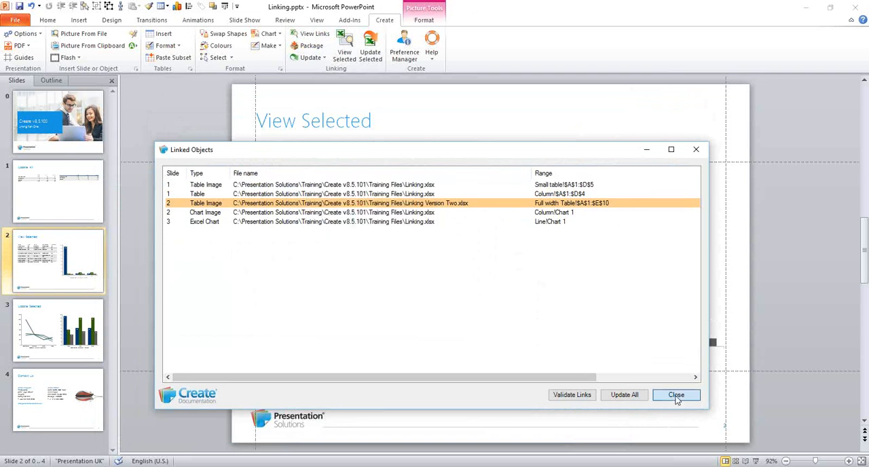